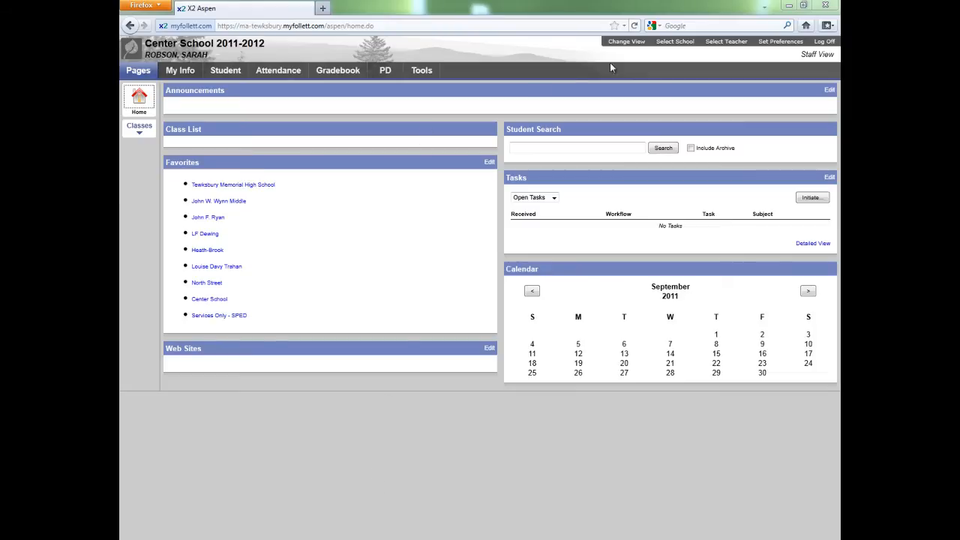
Step: Enable gradebook features and anchored averages in the Gradebook user preferences and save them
left_click(795, 43)
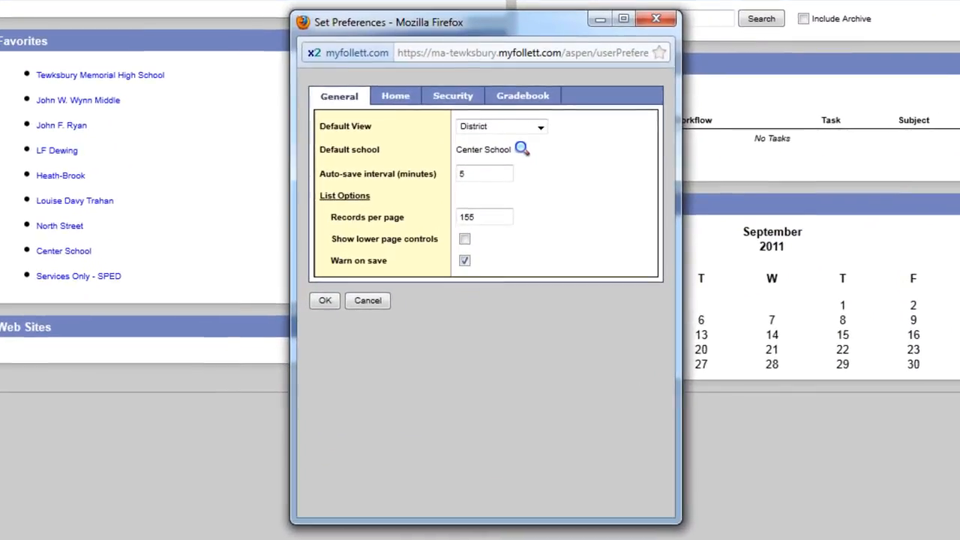
left_click(534, 98)
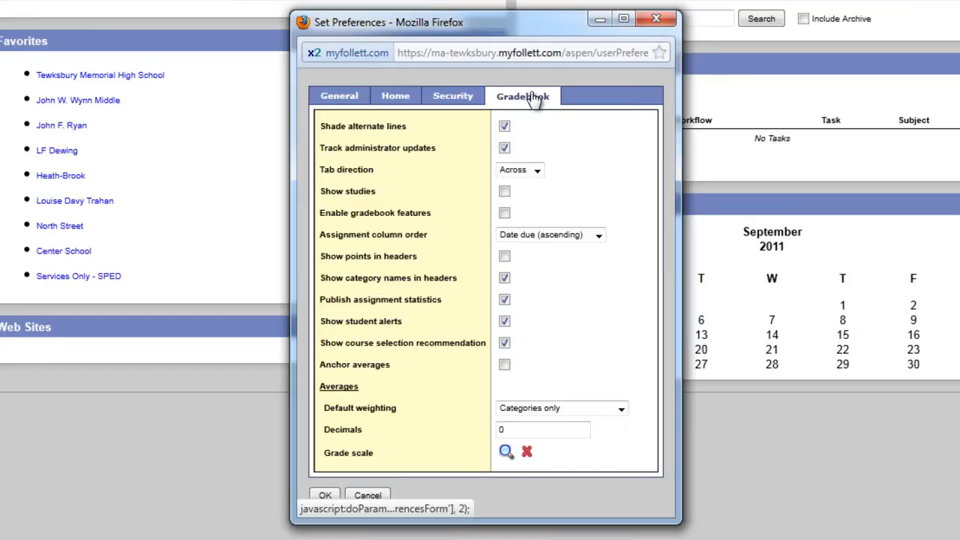
left_click(505, 215)
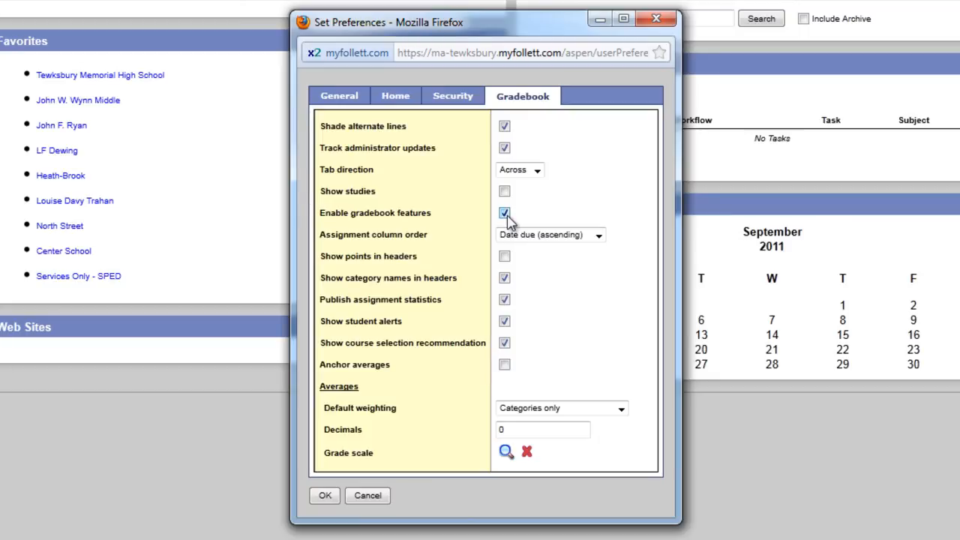
left_click(505, 367)
left_click(326, 496)
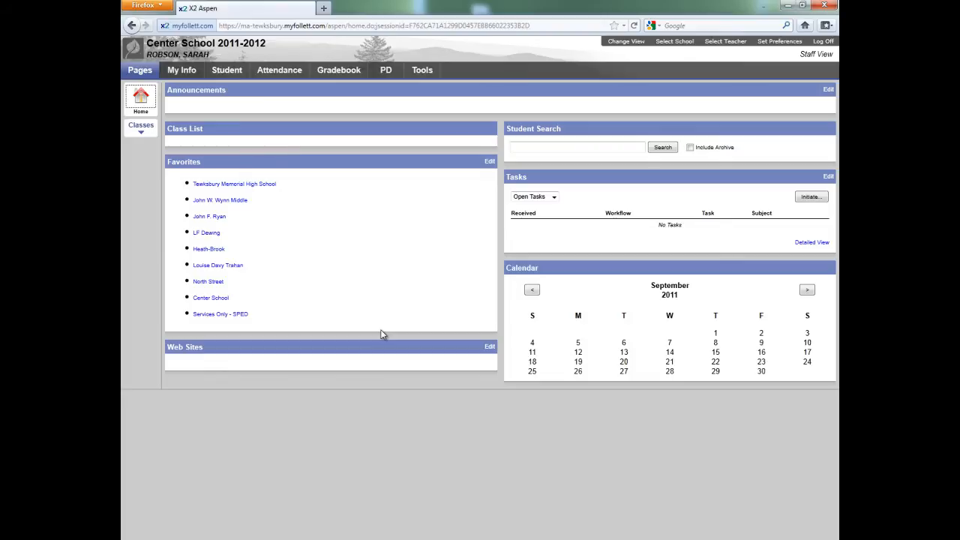
Step: Link class 141-002 AMER LITERATURE to gradebook class 141-001 for assignments and categories, and save the class details
left_click(347, 72)
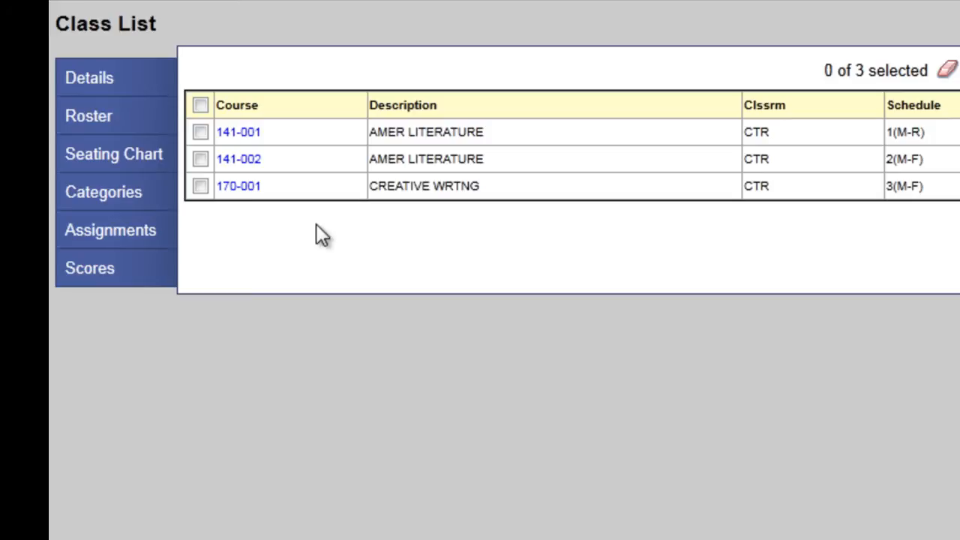
left_click(250, 140)
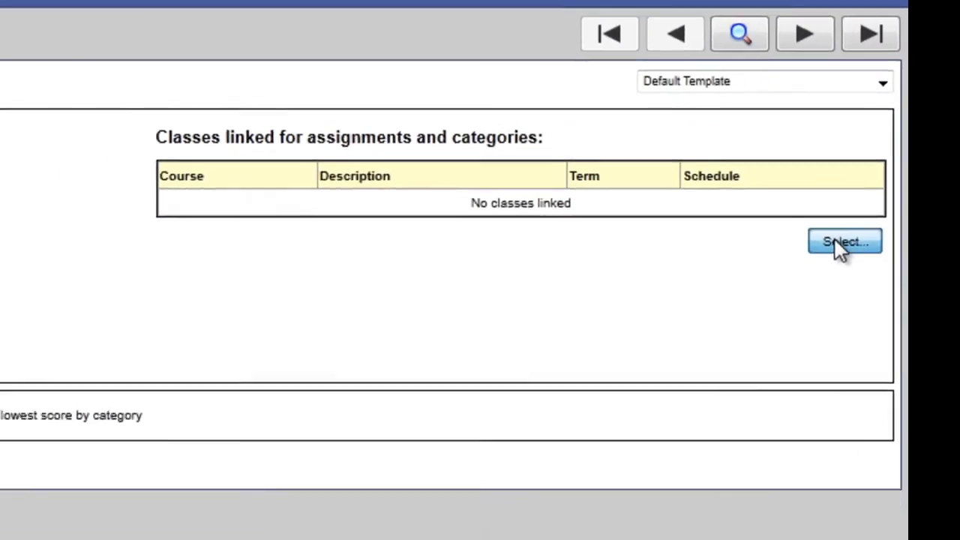
left_click(780, 297)
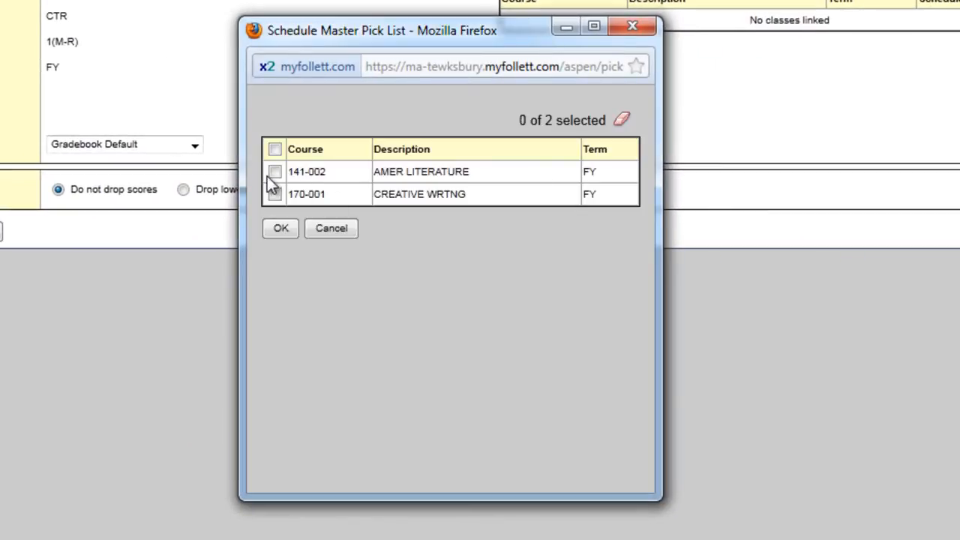
left_click(275, 172)
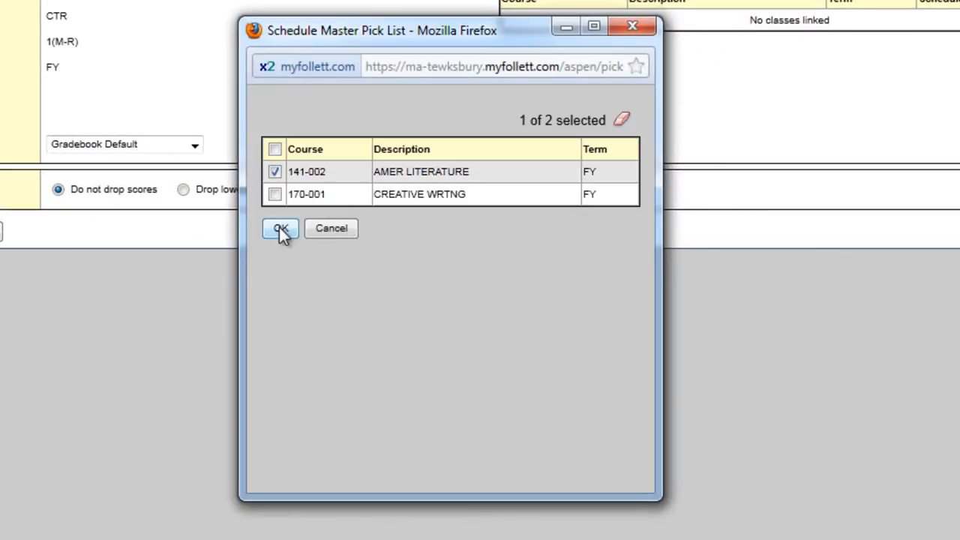
left_click(279, 229)
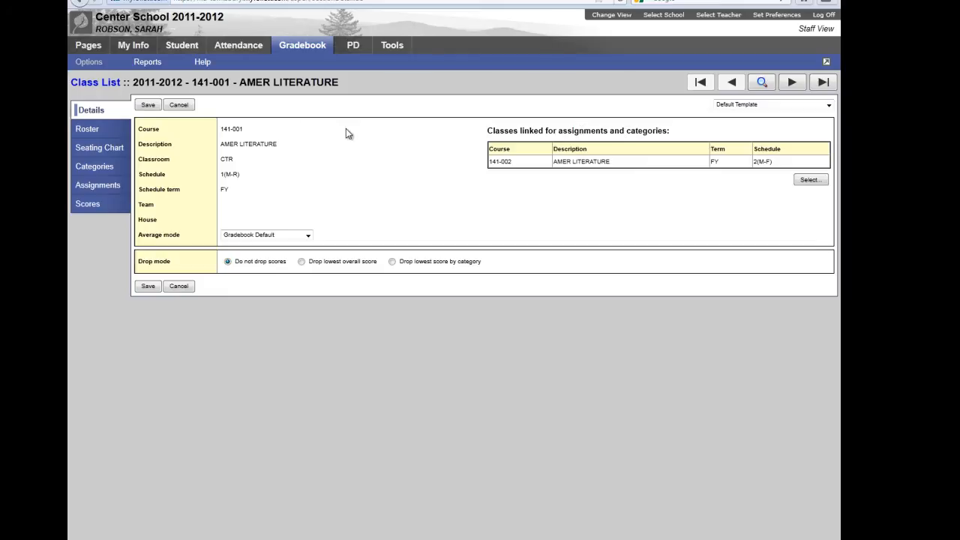
left_click(147, 106)
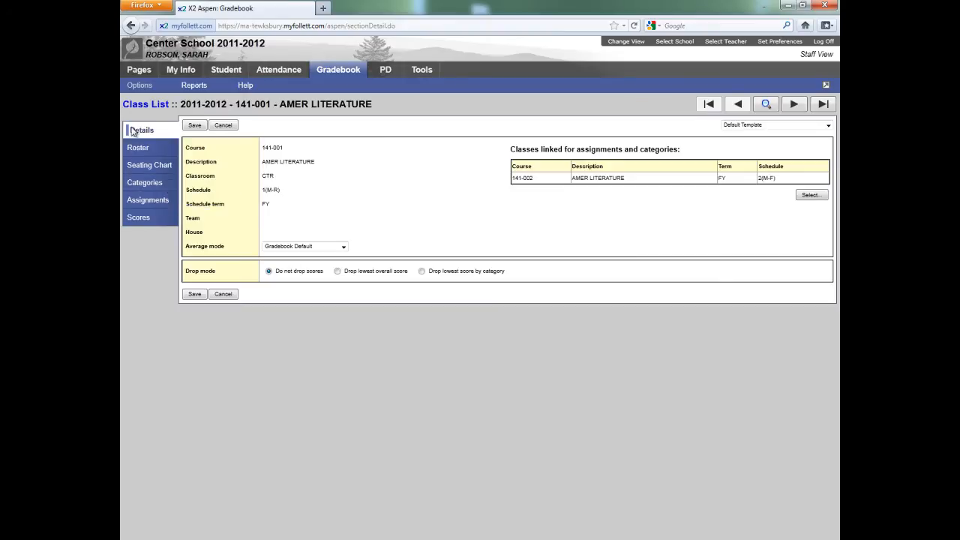
Step: Start a new category for class 141-001 with code H and description Homework
left_click(129, 105)
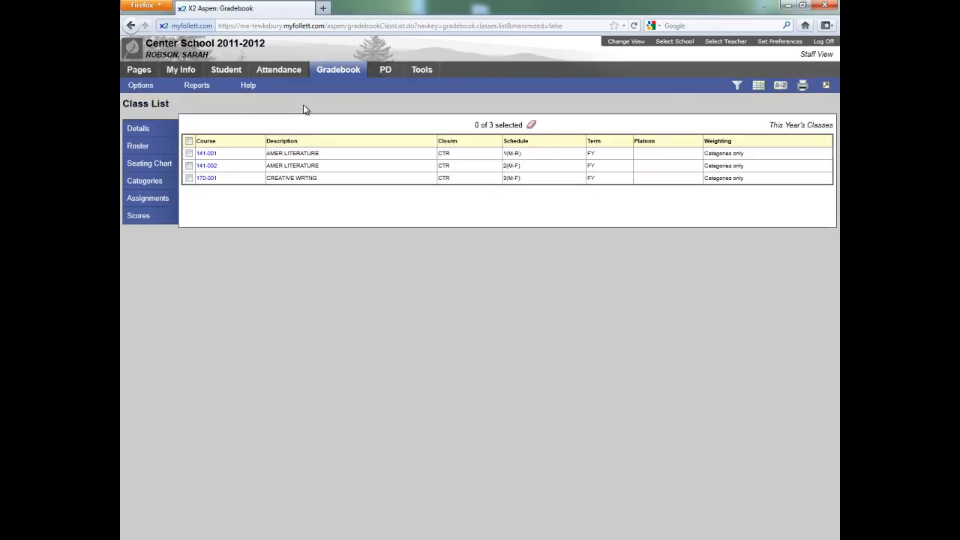
left_click(209, 154)
left_click(150, 184)
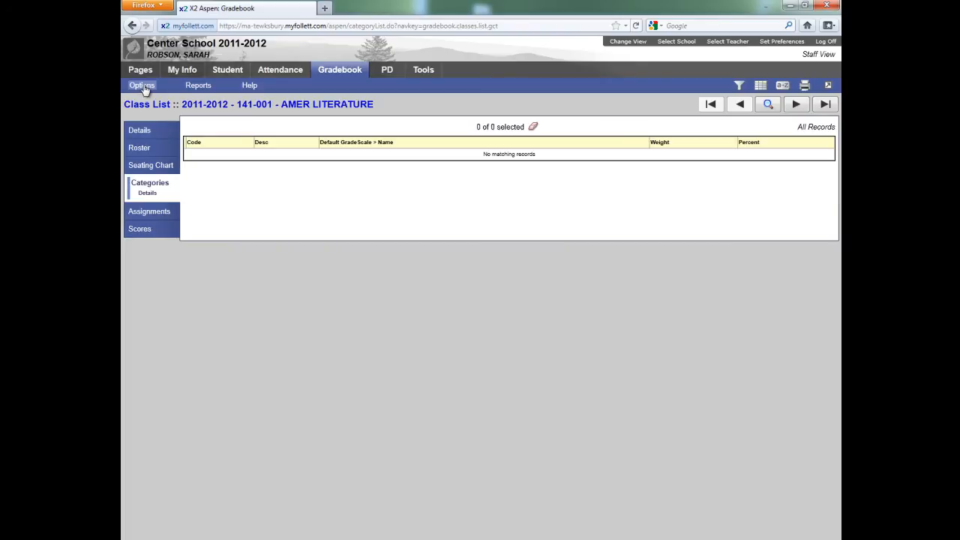
left_click(143, 87)
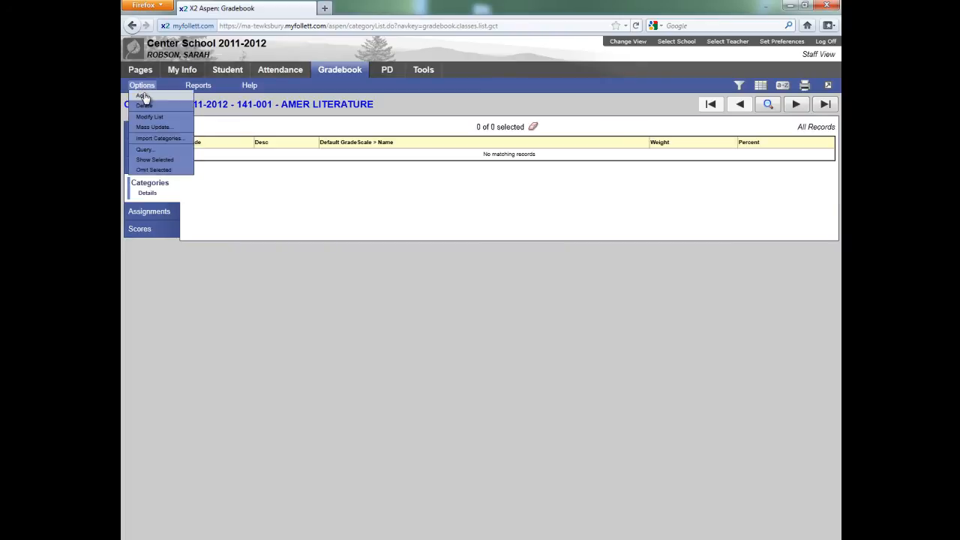
left_click(144, 96)
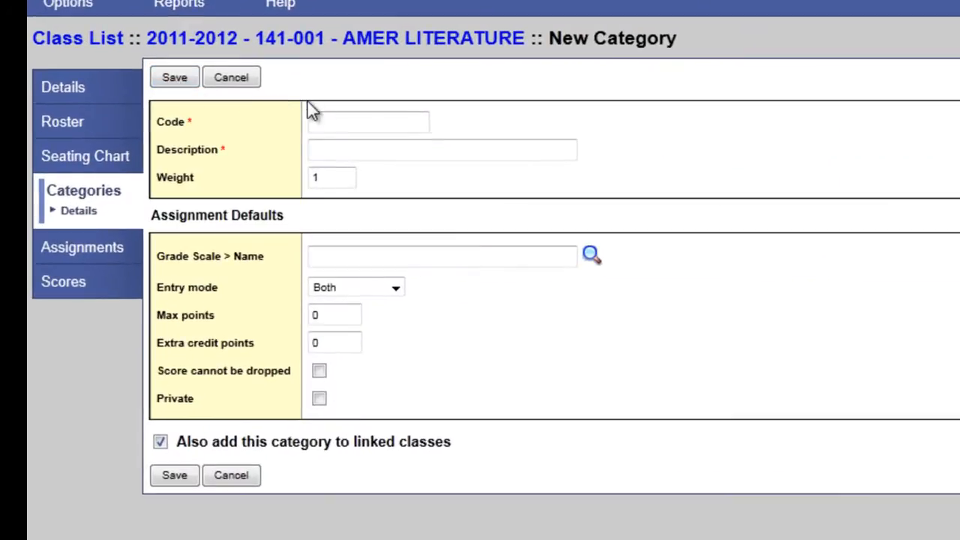
left_click(360, 114)
type("H")
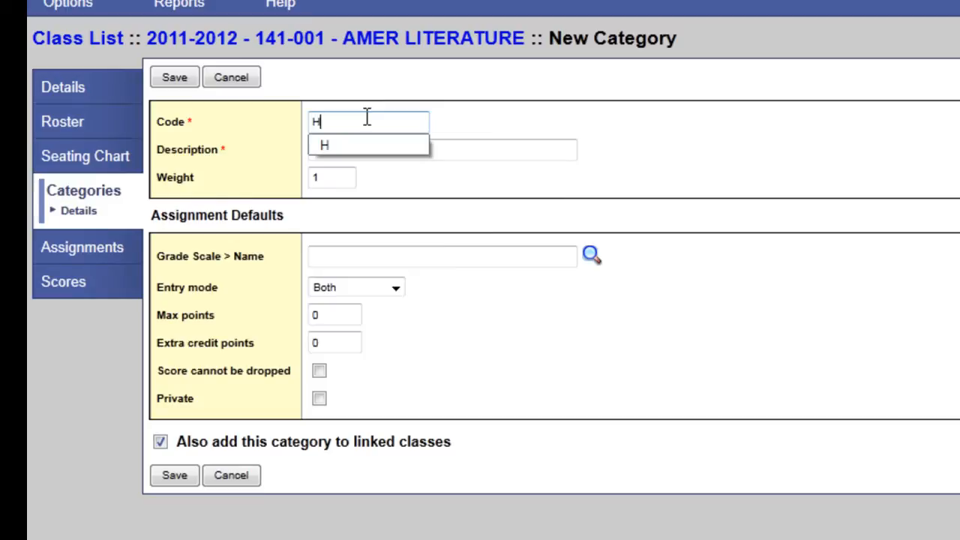
key("Tab")
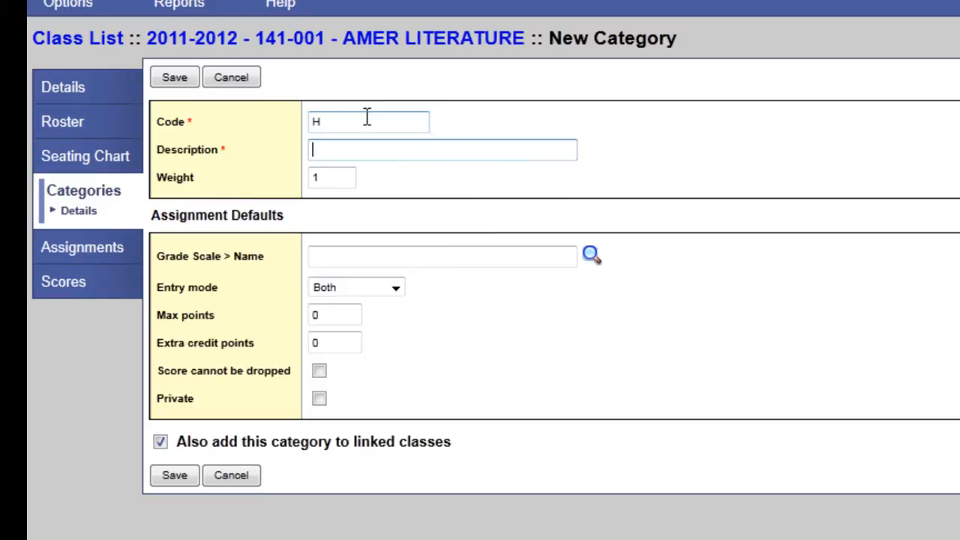
type("H")
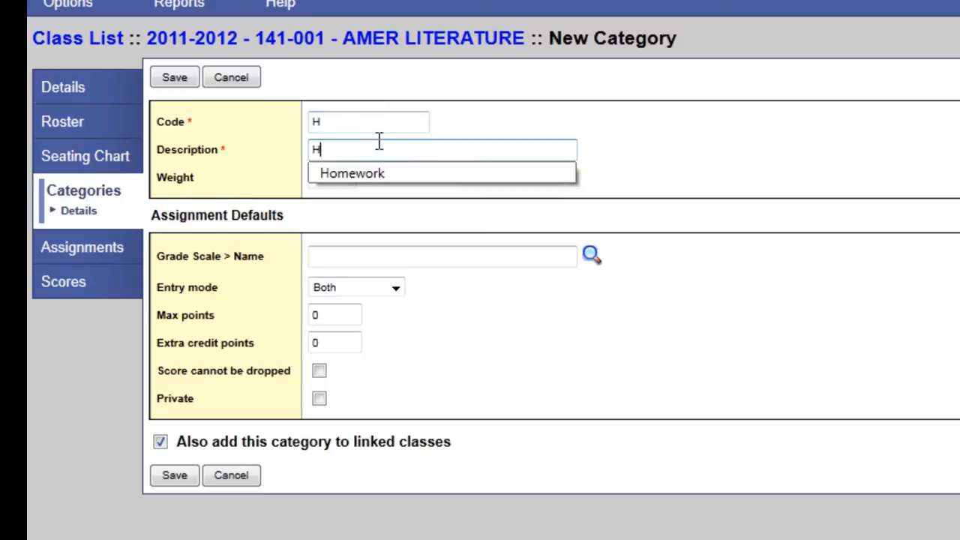
left_click(382, 171)
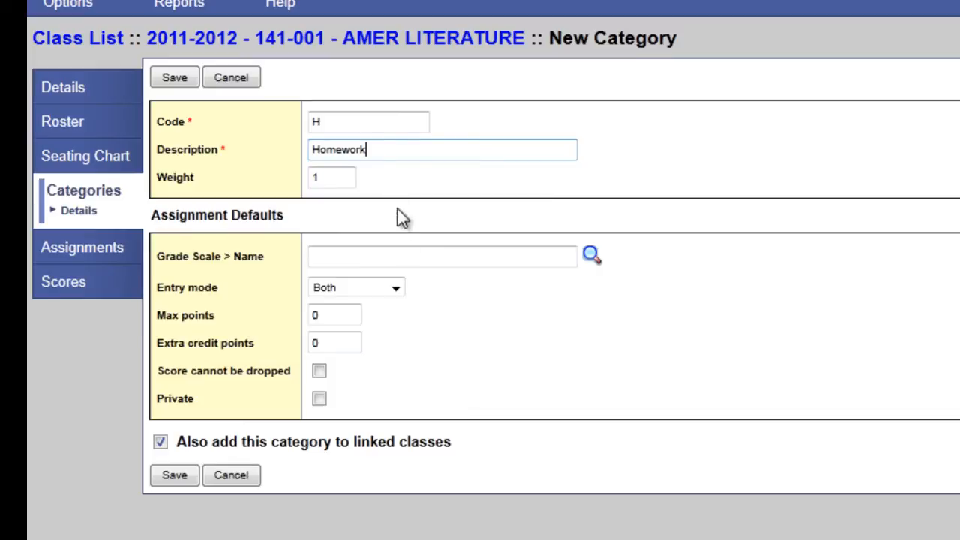
Step: Set the Homework category's default grade scale to High School Grade Scale and save the category
left_click(440, 255)
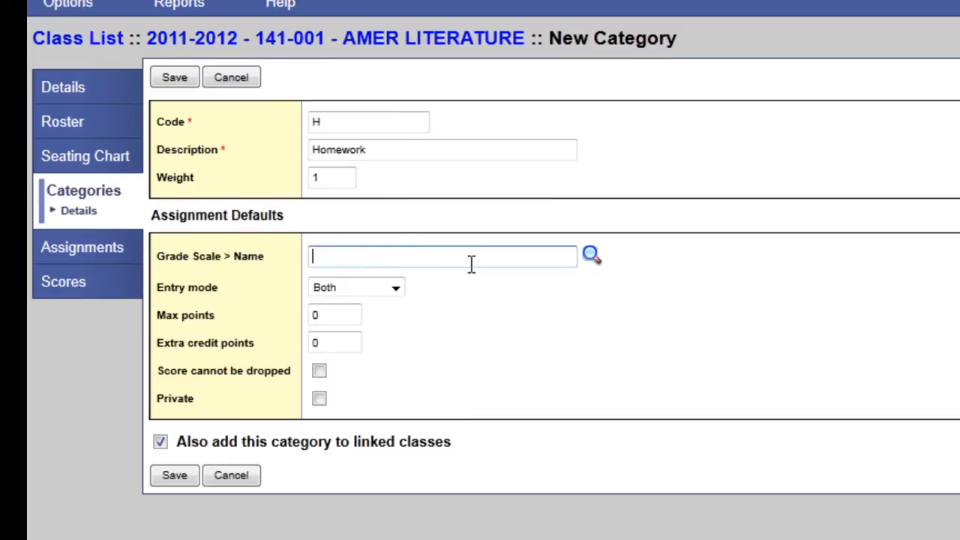
type("h School Grade Scale")
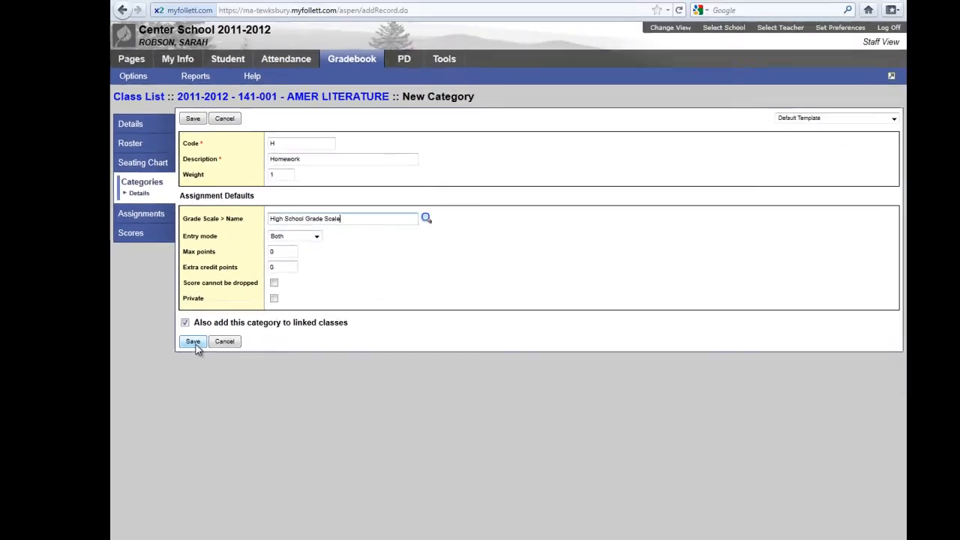
left_click(193, 341)
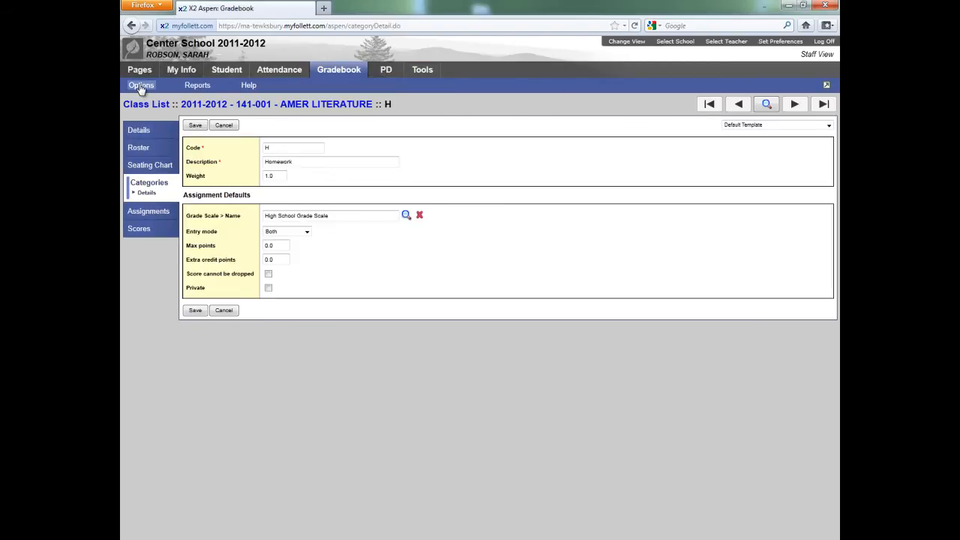
Step: Add and save a category for class 141-001 with code Q, description Quiz and High School Grade Scale
left_click(140, 87)
left_click(140, 97)
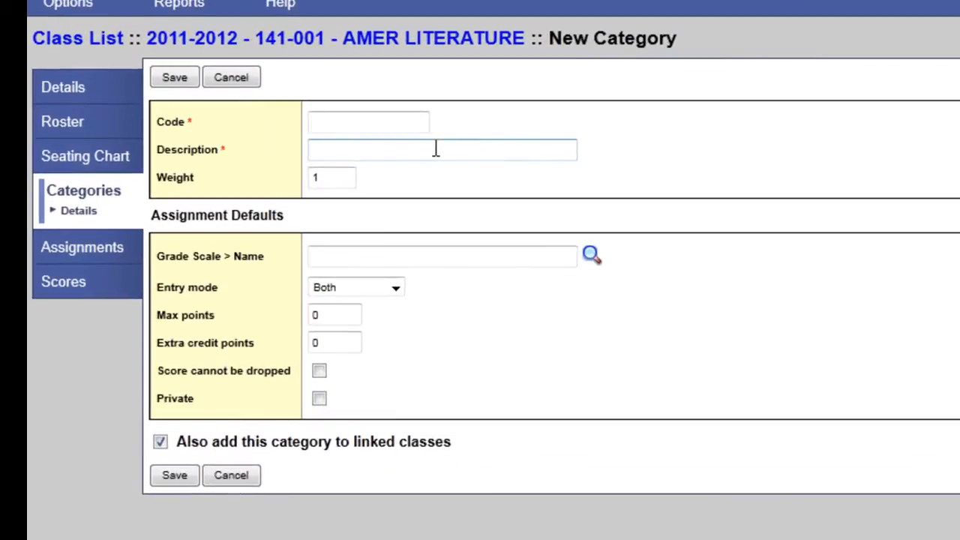
type("q")
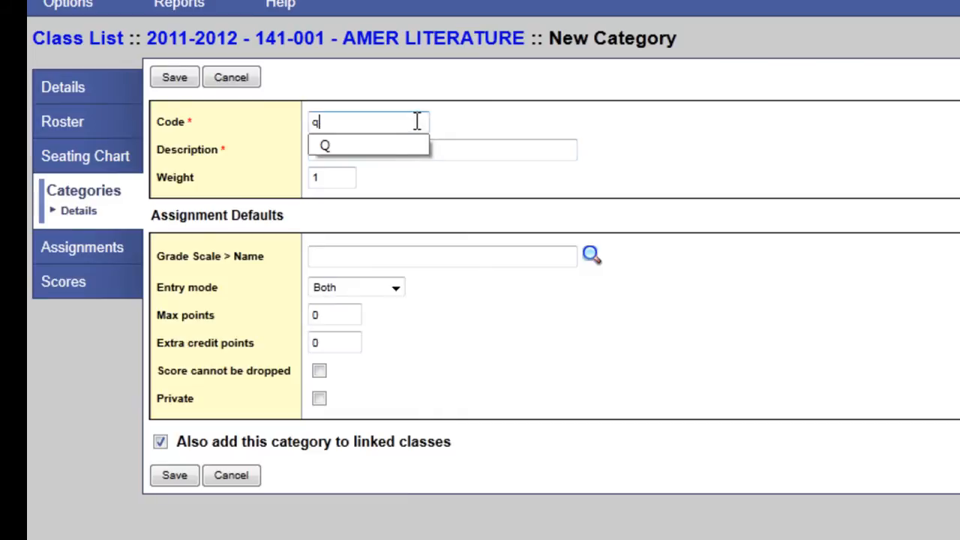
left_click(397, 144)
left_click(399, 147)
type("q")
left_click(398, 171)
left_click(410, 257)
type("High School Grade Scale")
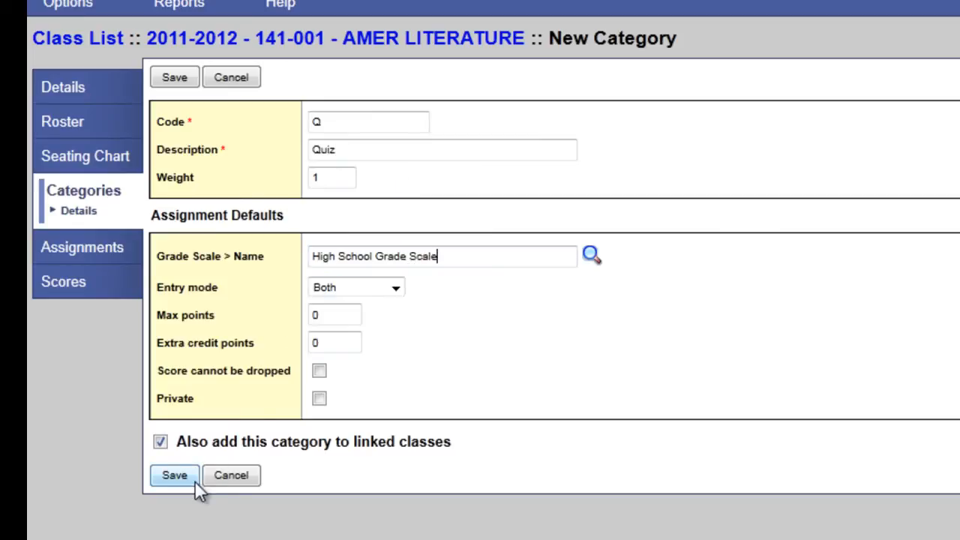
left_click(174, 476)
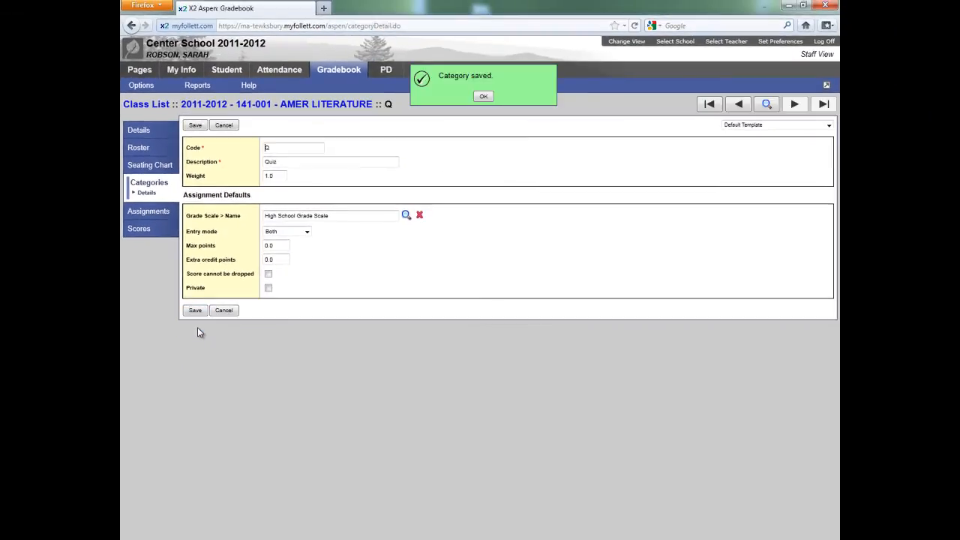
Step: Add and save a category for class 141-001 with code T, description Test and High School Grade Scale
left_click(141, 87)
left_click(142, 96)
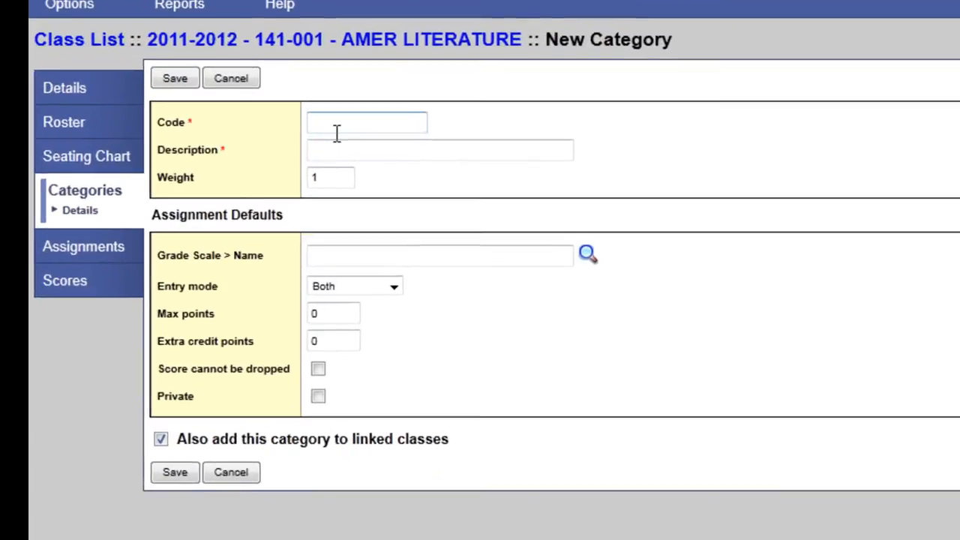
type("T")
left_click(337, 147)
type("t")
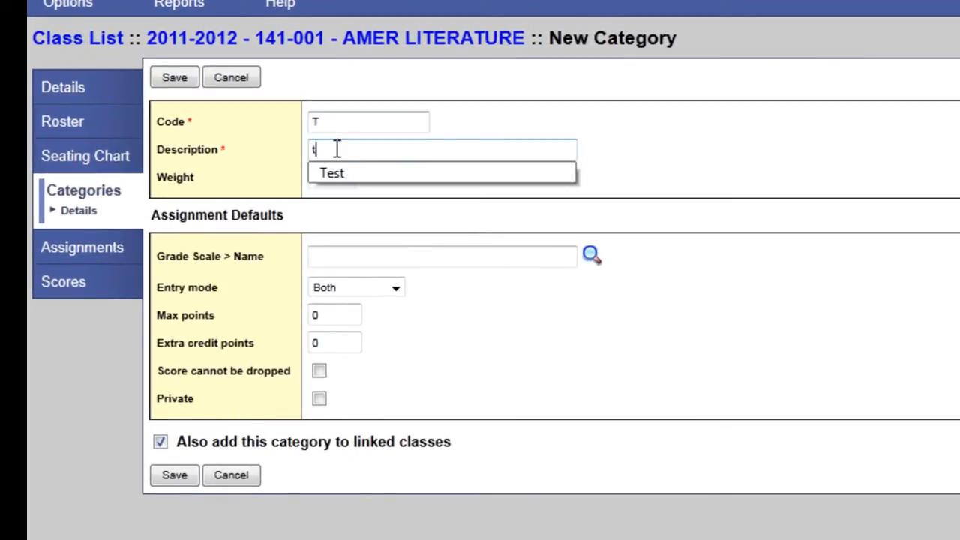
left_click(349, 175)
left_click(381, 265)
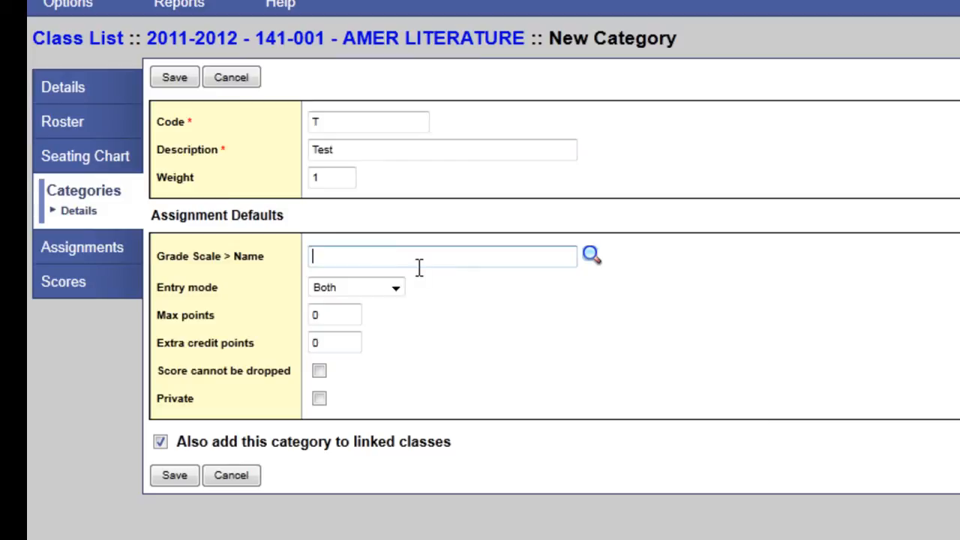
type("High School Grade Scale")
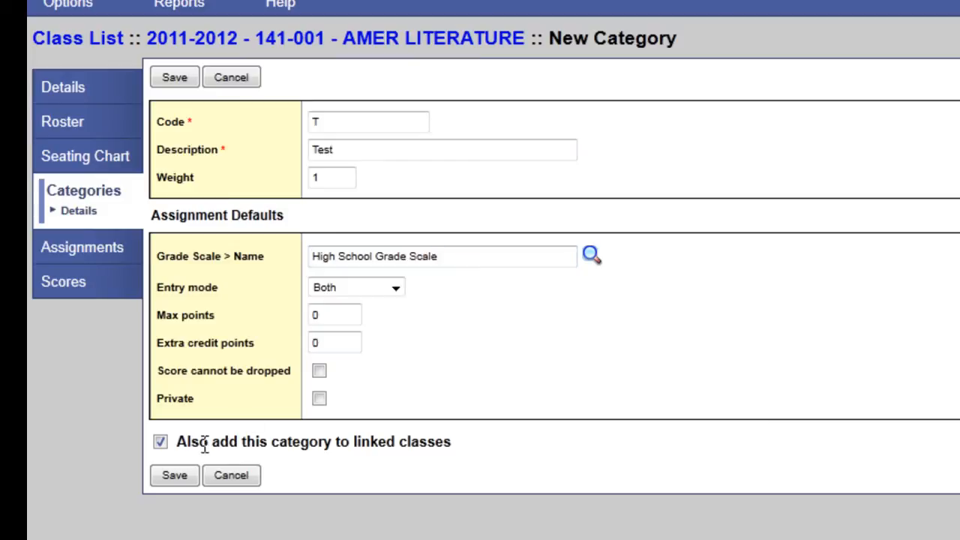
left_click(175, 474)
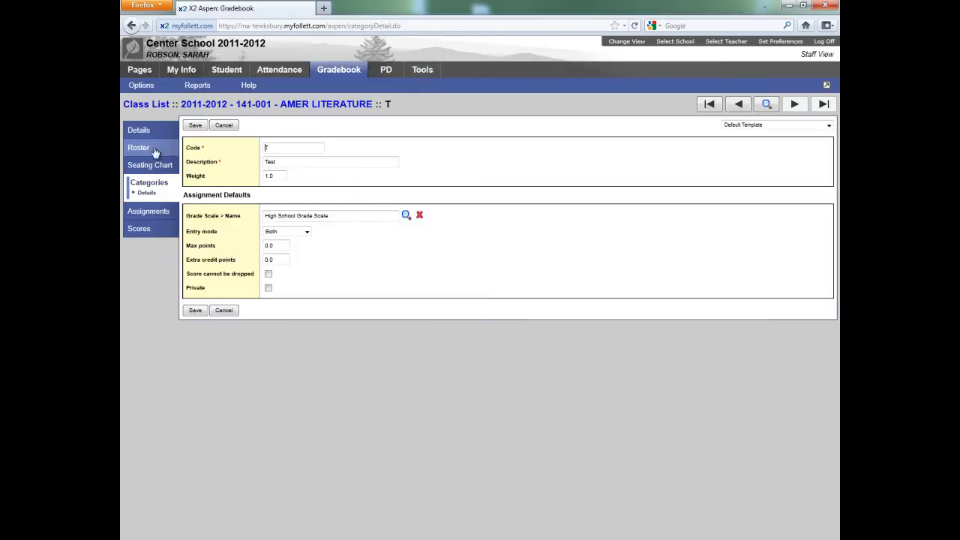
left_click(135, 185)
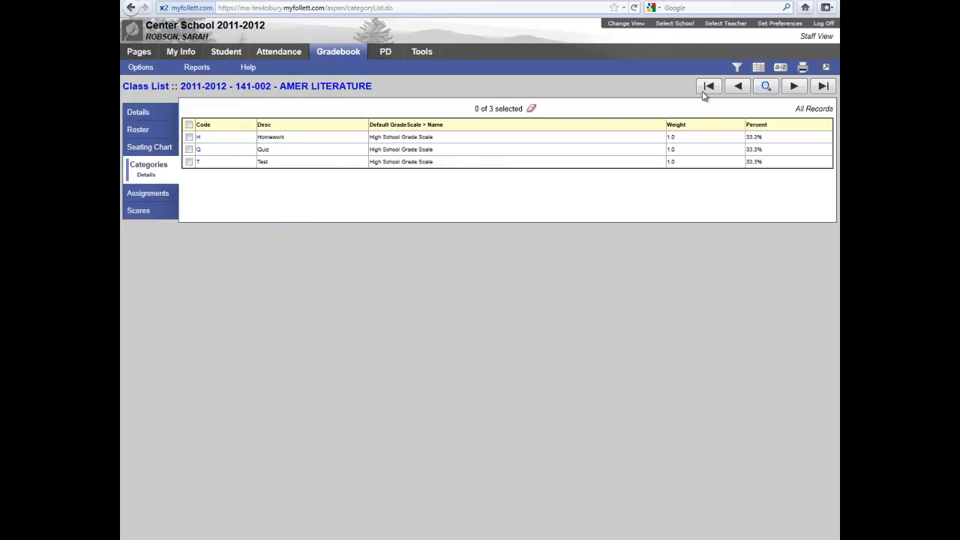
left_click(798, 88)
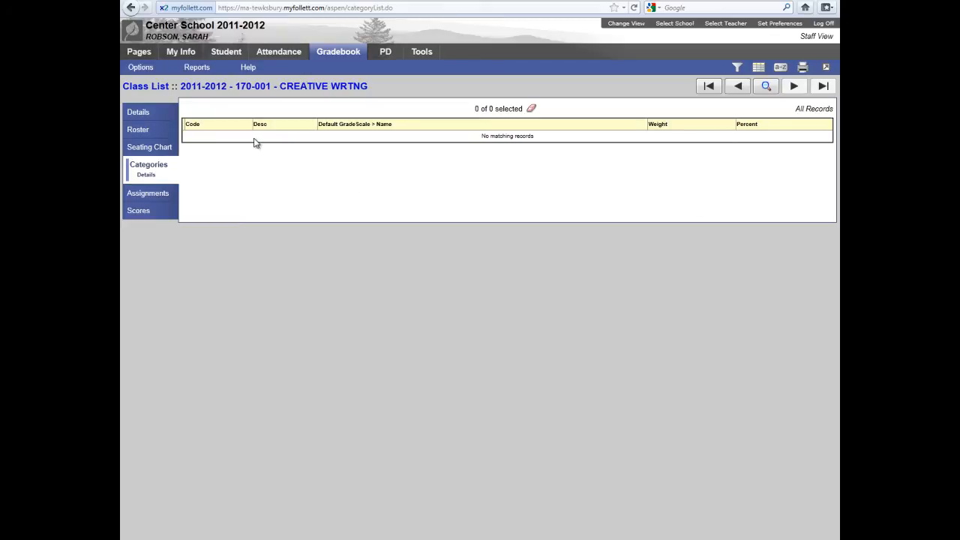
left_click(140, 68)
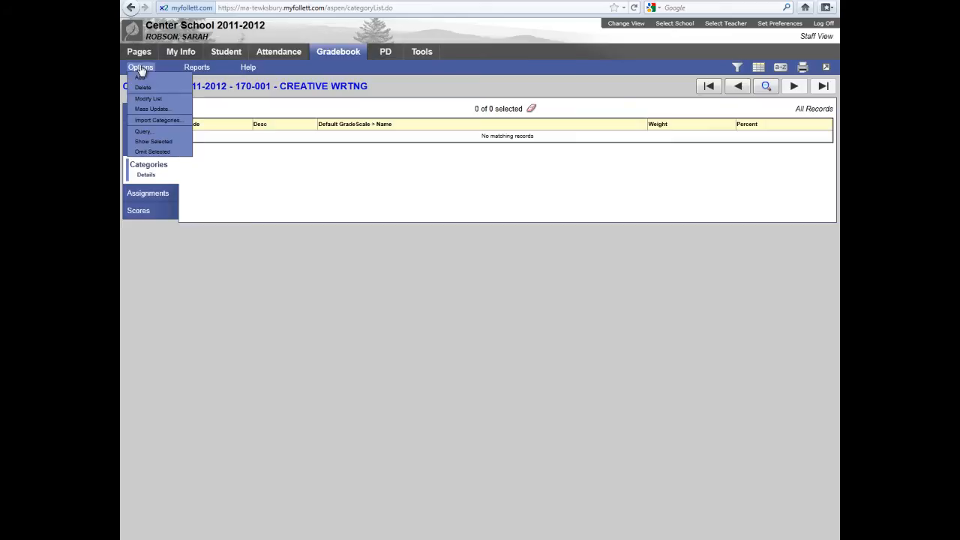
left_click(156, 121)
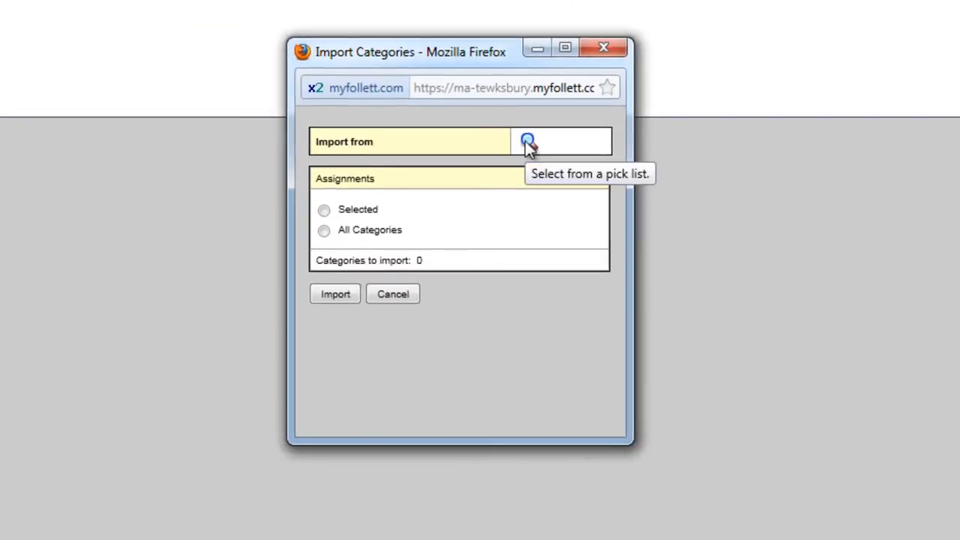
left_click(528, 142)
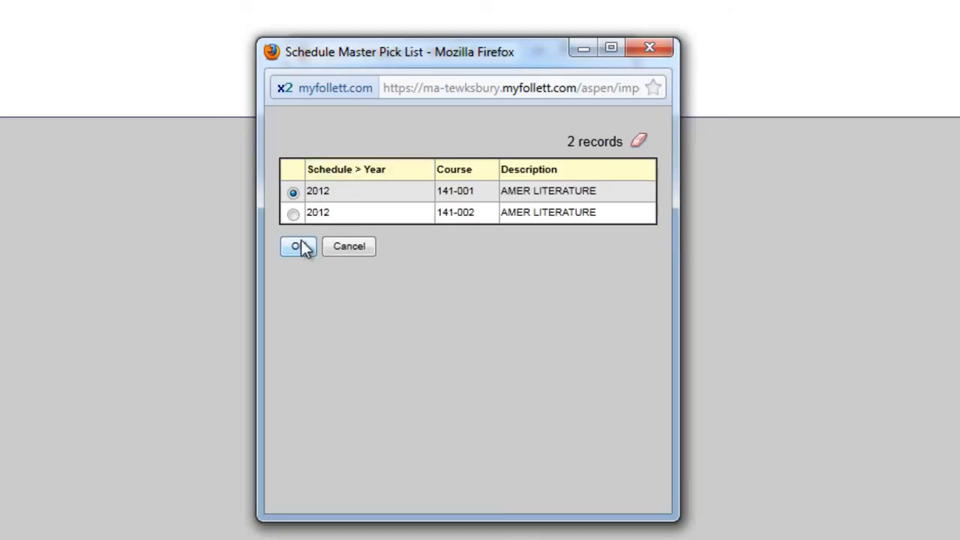
left_click(297, 249)
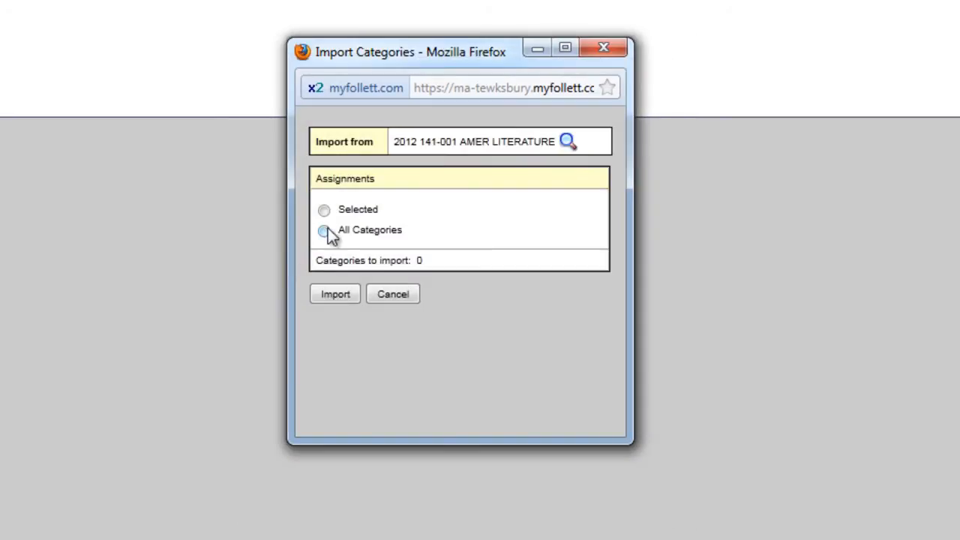
Step: Choose only the categories H and T from the source class and import them into class 170-001
left_click(324, 211)
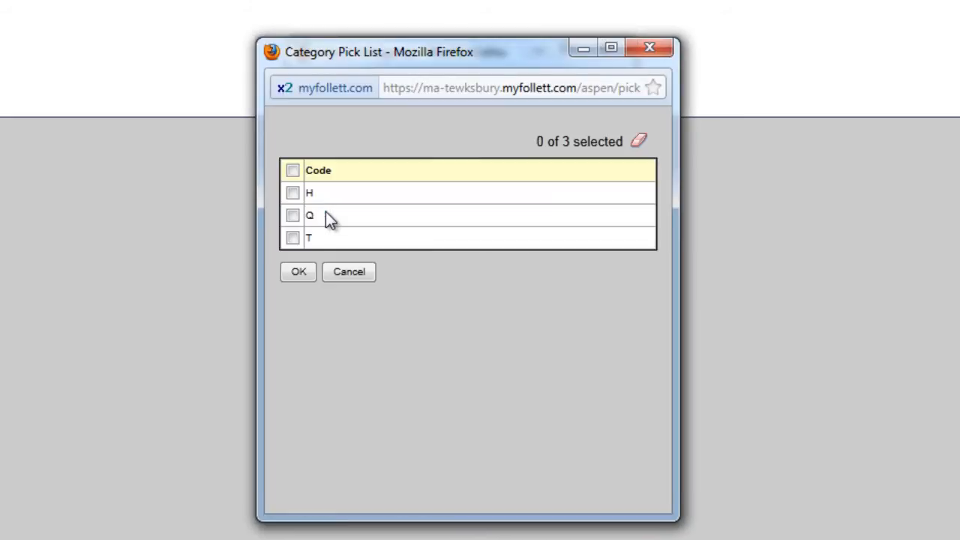
left_click(292, 195)
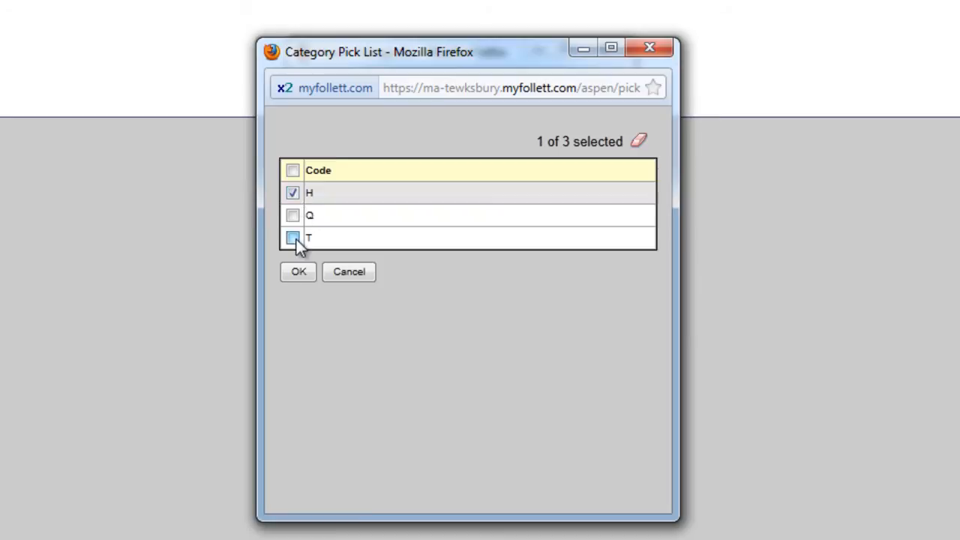
left_click(293, 237)
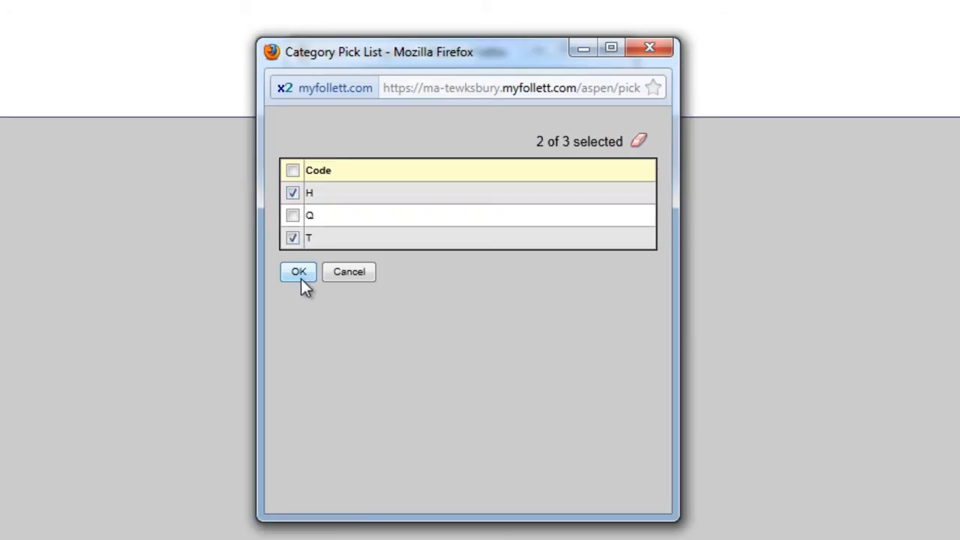
left_click(298, 272)
left_click(335, 294)
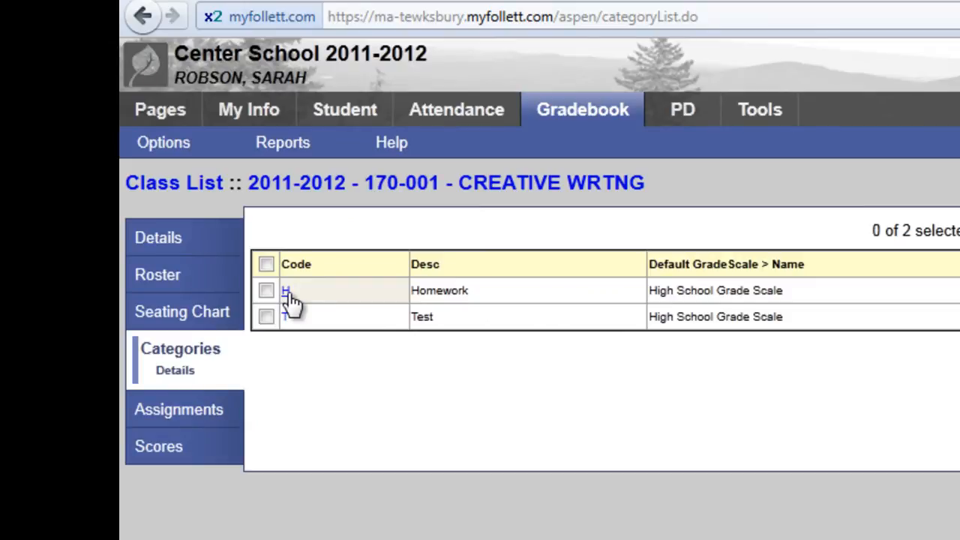
Step: Set the Homework category's weight to 20 in class 170-001, save it and return to the category list
left_click(288, 292)
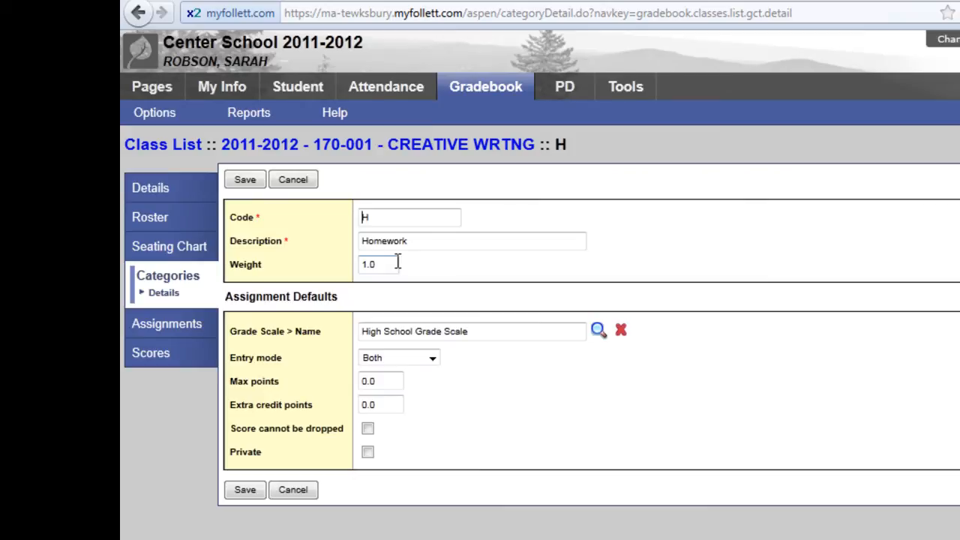
left_click_drag(396, 263, 327, 263)
type("20")
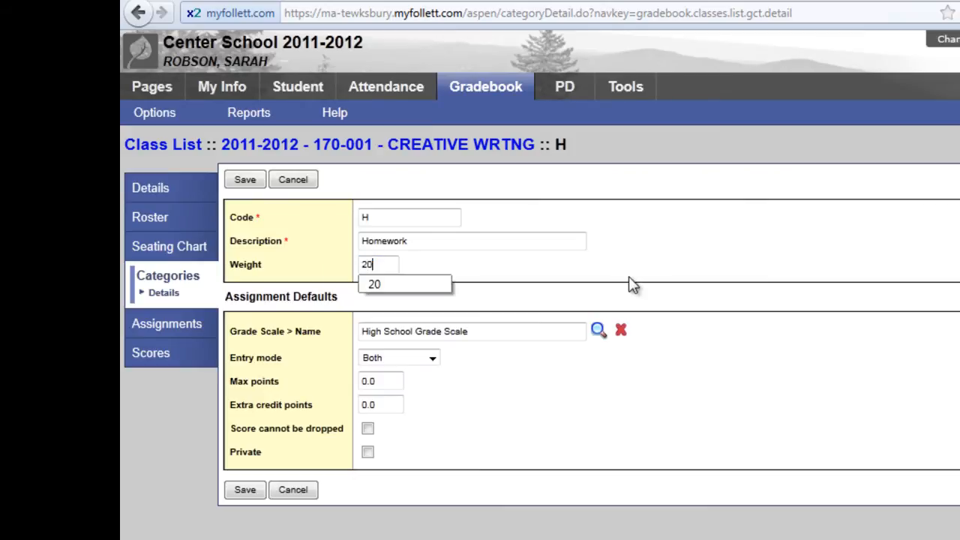
left_click(245, 179)
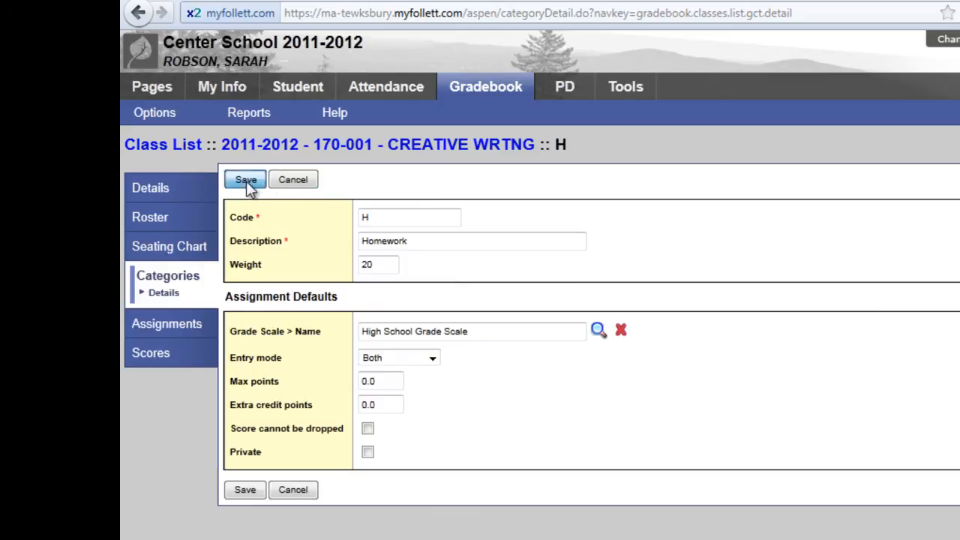
left_click(172, 276)
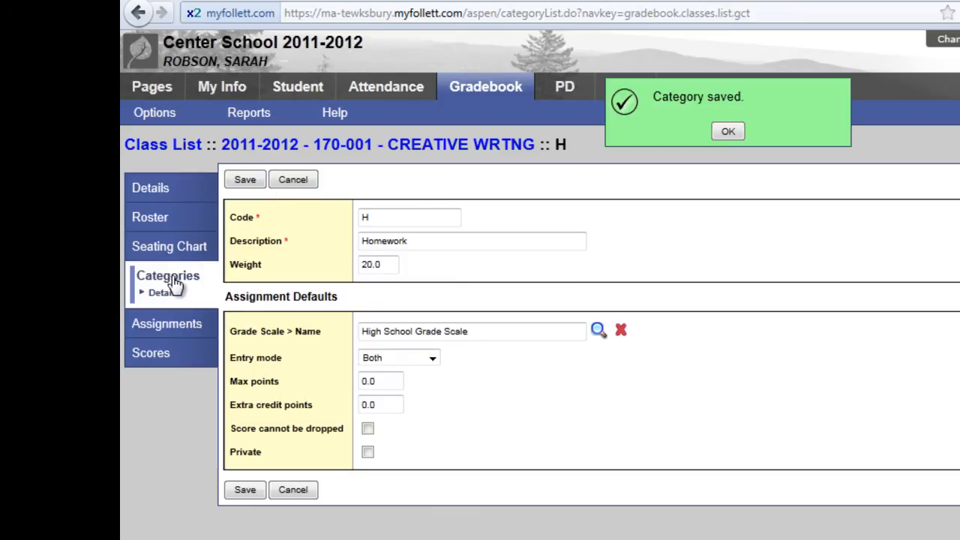
Step: Set the Test category's weight to 80 in class 170-001, save it and return to the category list
left_click(251, 251)
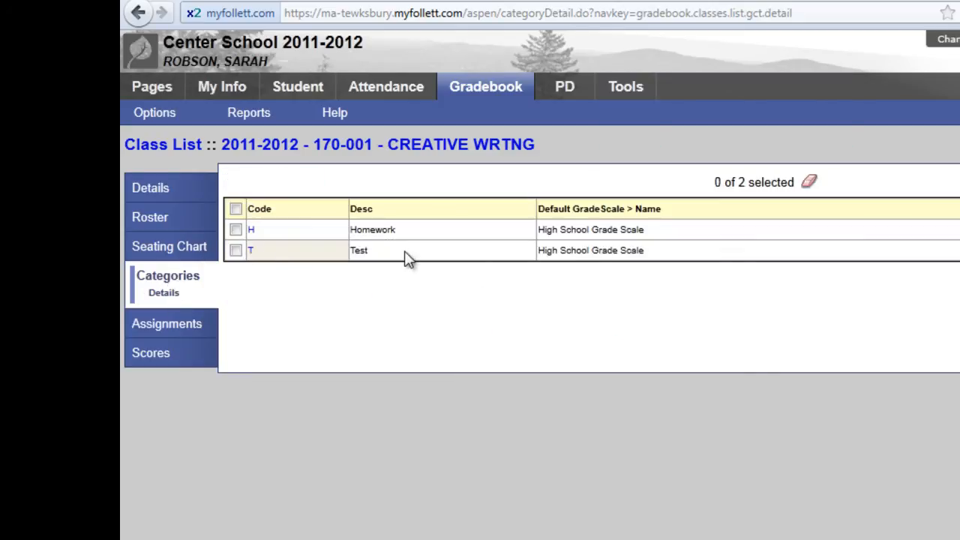
left_click_drag(386, 264, 313, 264)
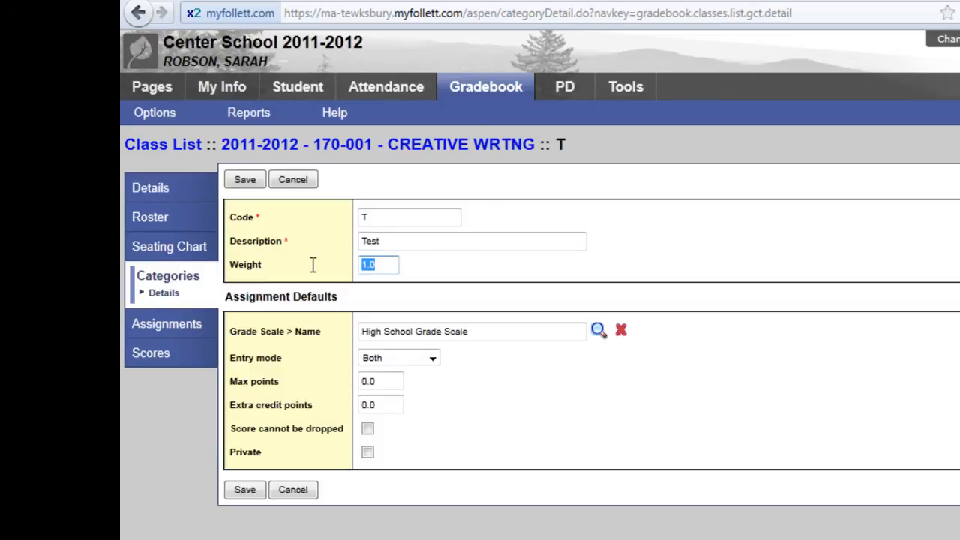
type("80")
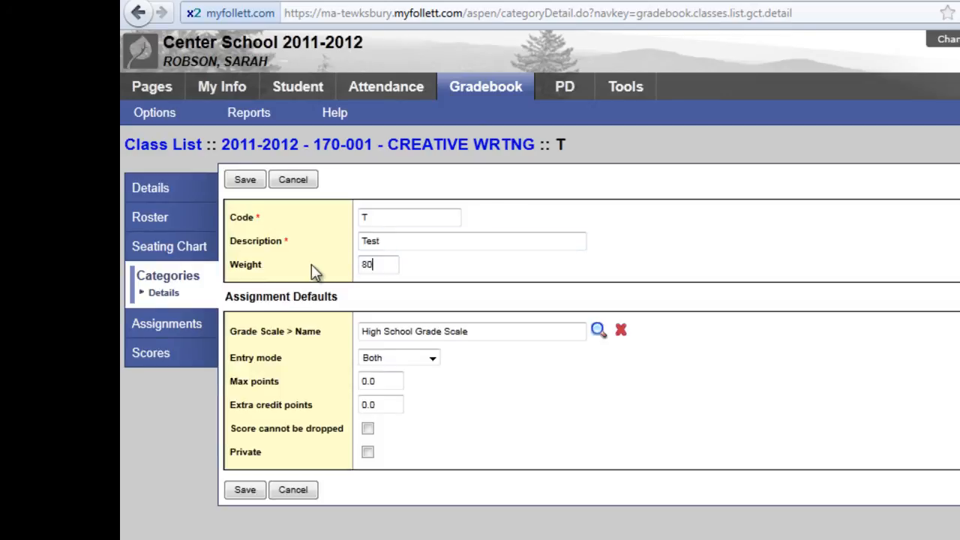
left_click(245, 180)
left_click(191, 279)
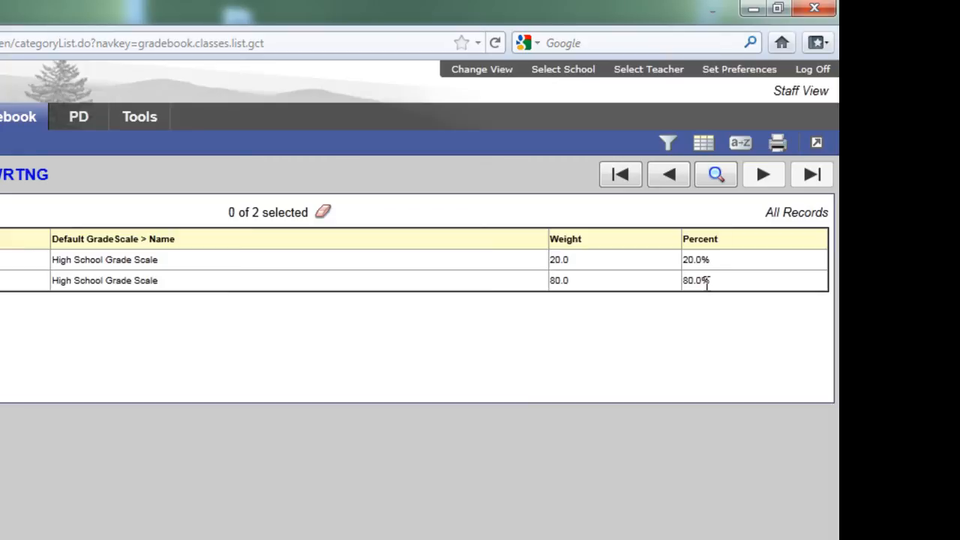
Step: Go to the previous class, 141-002 AMER LITERATURE, and save its Homework category with a weight of 20
left_click(678, 182)
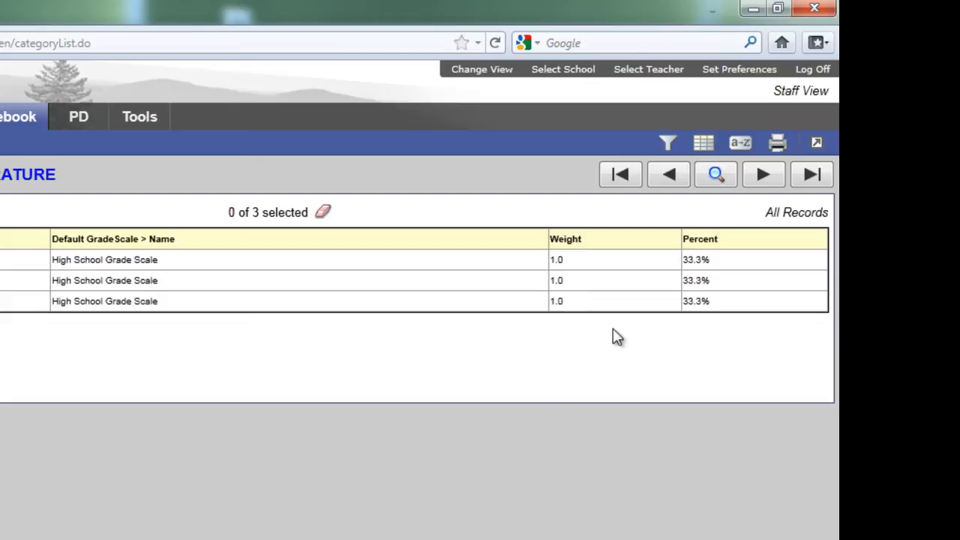
left_click(248, 261)
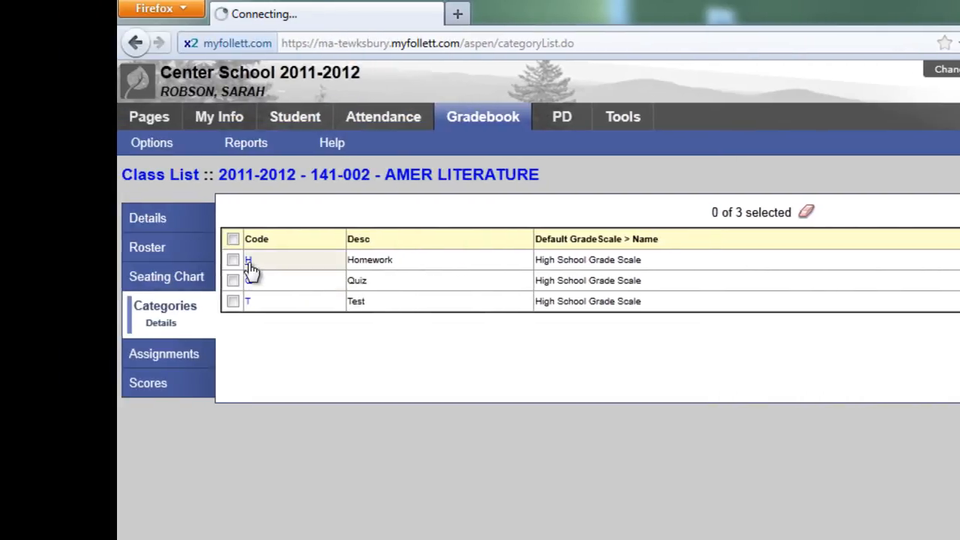
double_click(397, 295)
type("20")
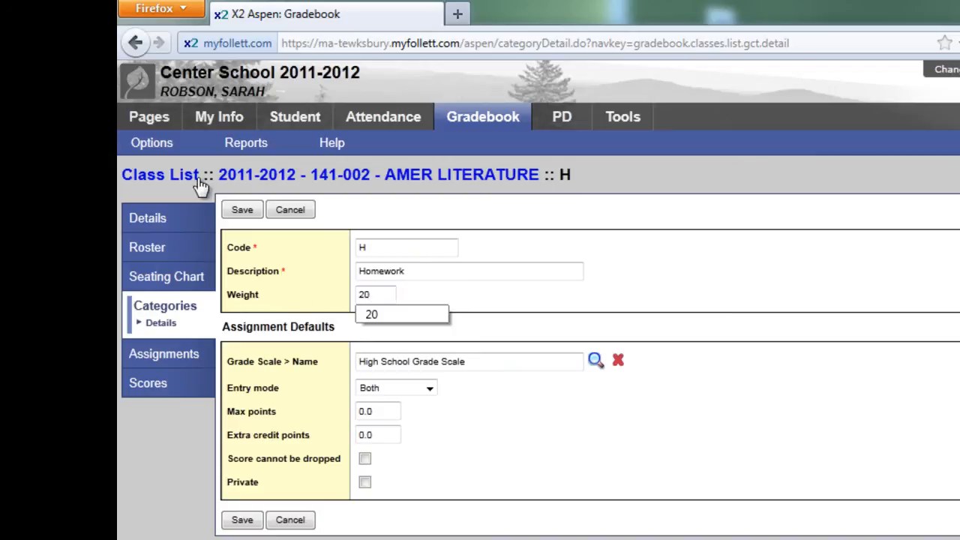
left_click(242, 209)
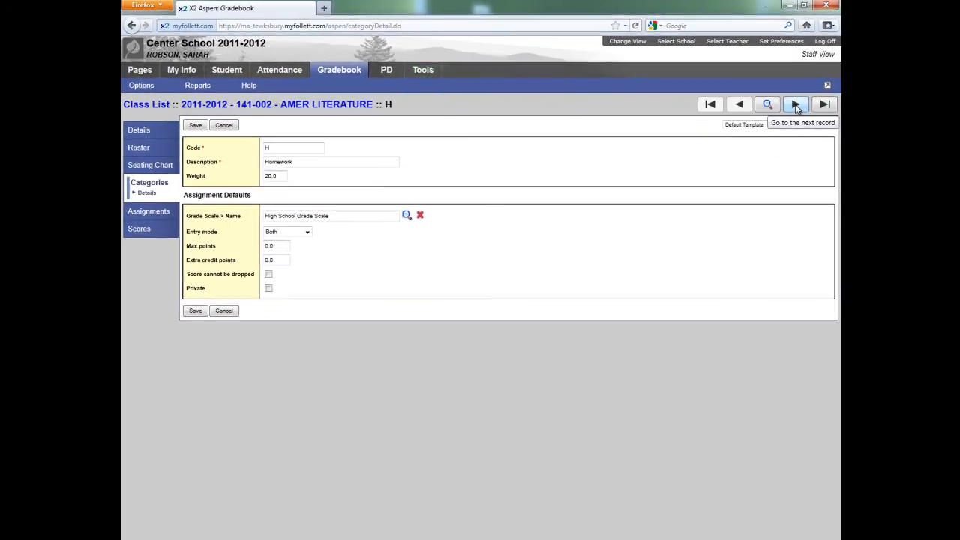
Step: Set the Quiz category's weight to 30 in class 141-002 and save it
left_click(796, 107)
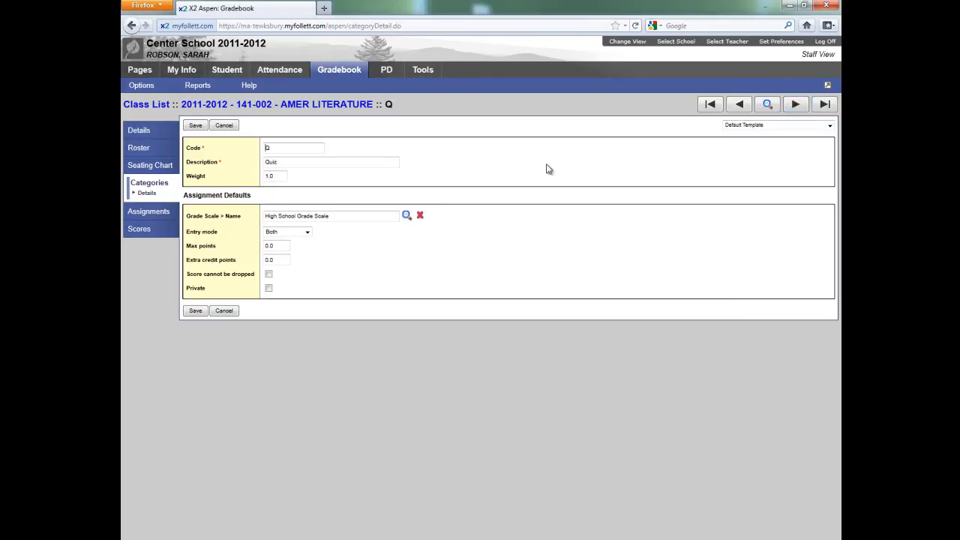
double_click(269, 176)
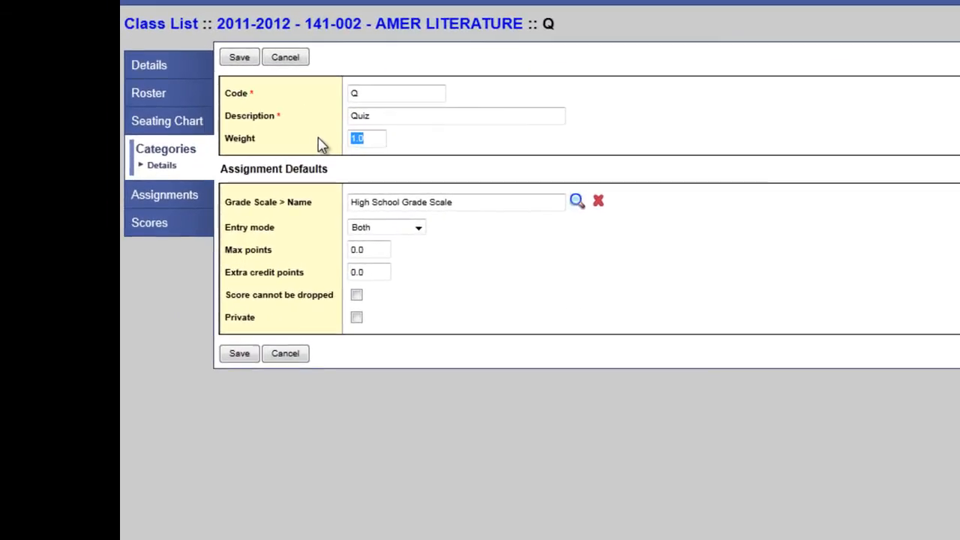
type("3")
left_click(368, 159)
left_click(229, 63)
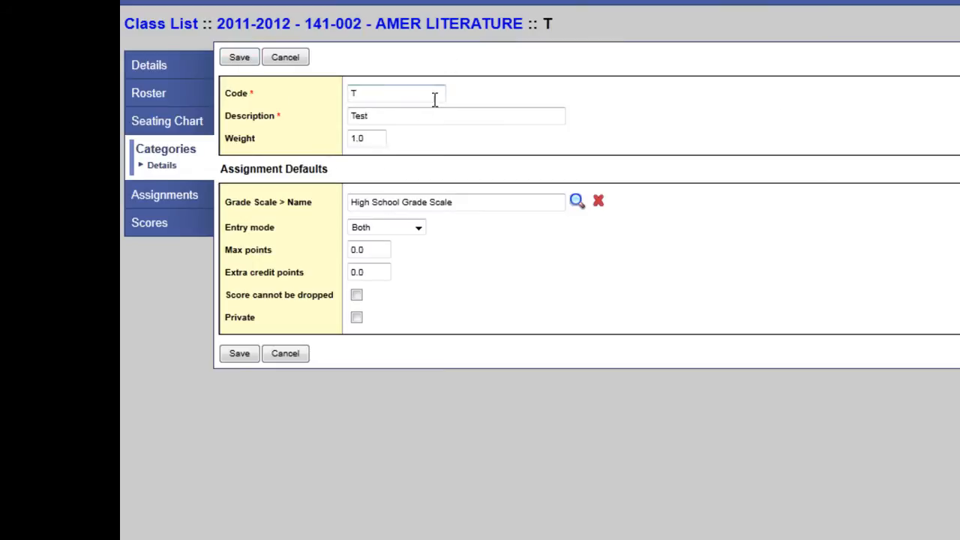
Step: Set the Test category's weight to 50 in class 141-002, save it and return to the category list
left_click_drag(375, 138, 326, 146)
type("5")
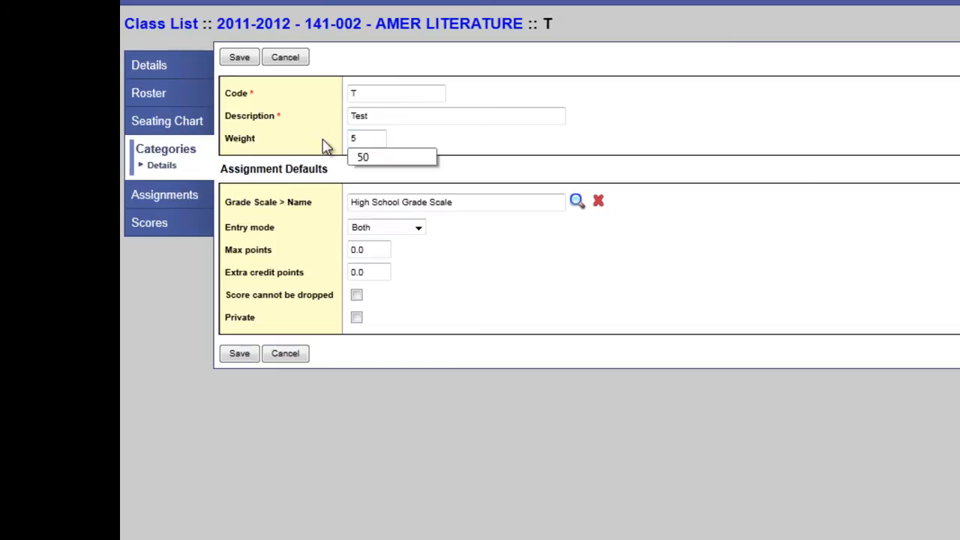
left_click(365, 156)
left_click(240, 356)
left_click(172, 153)
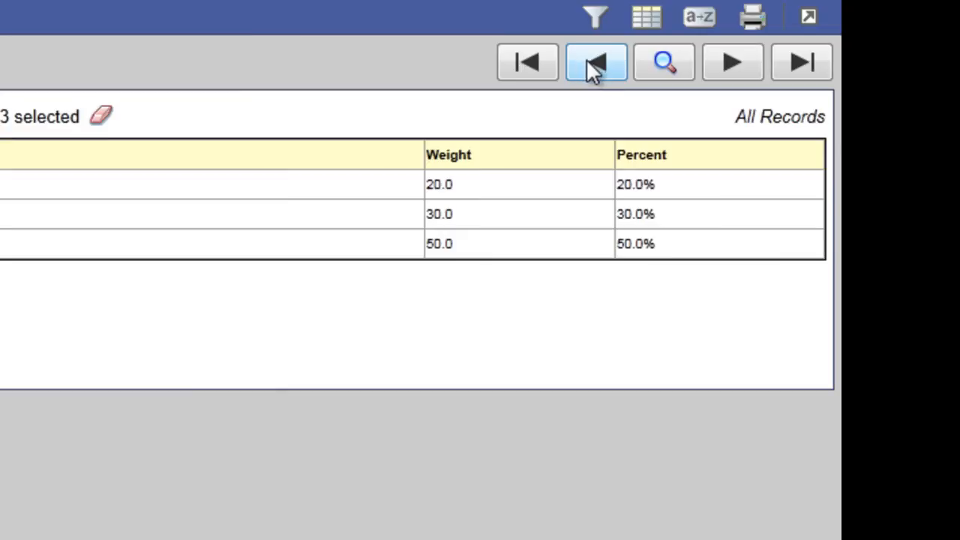
Step: Check the category weights of linked class 141-001, and open that class's Scores page from the class list
left_click(593, 63)
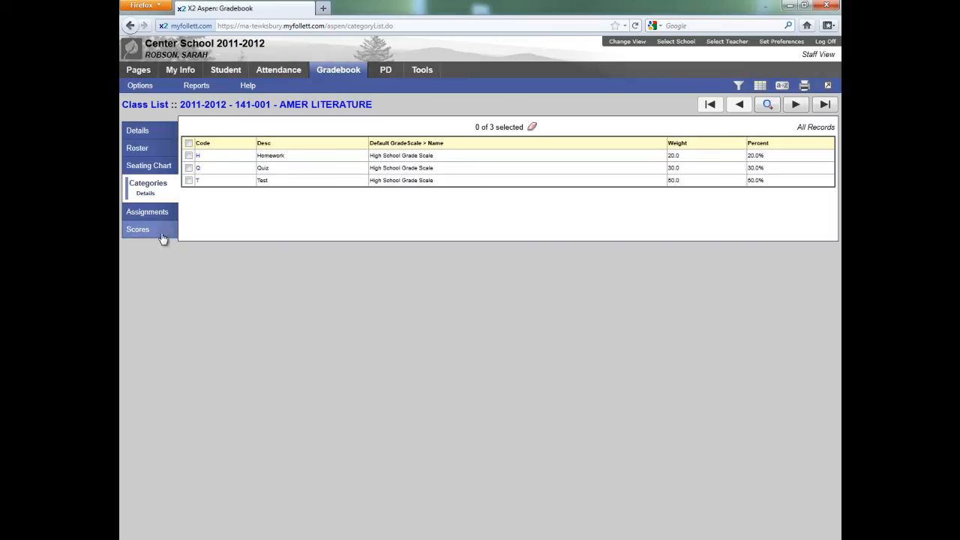
left_click(156, 109)
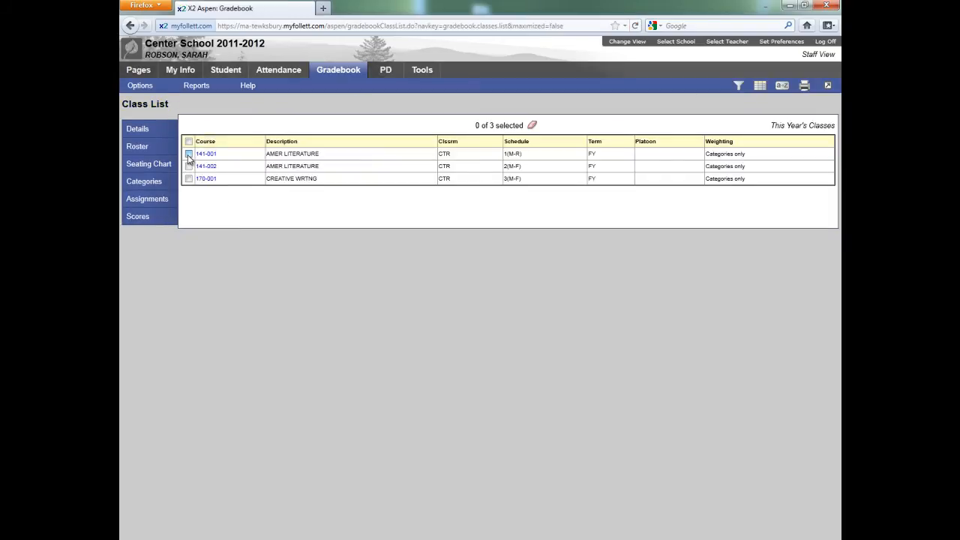
left_click(189, 154)
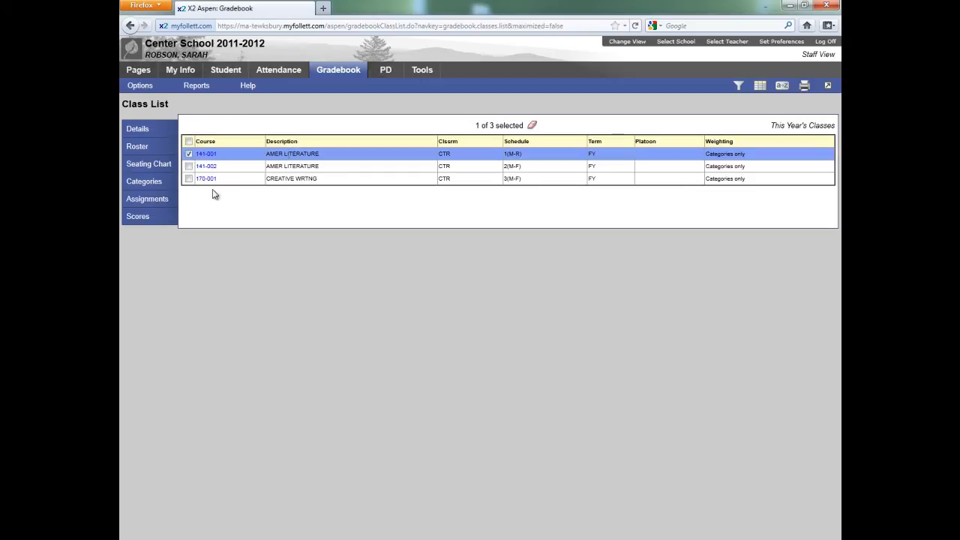
left_click(140, 217)
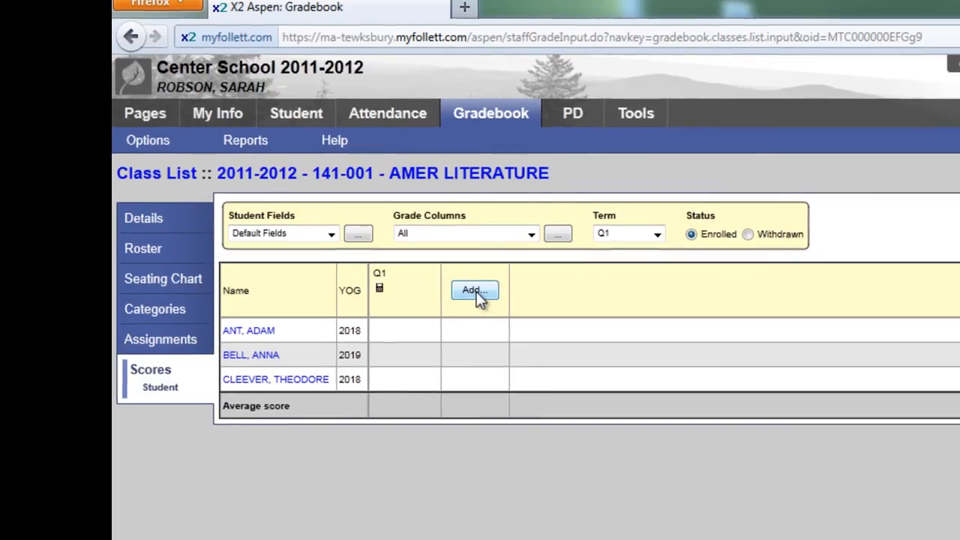
Step: Start a new assignment in class 141-001 in the Homework category (H), with code 9-1 and name Read Chapter 1
left_click(488, 303)
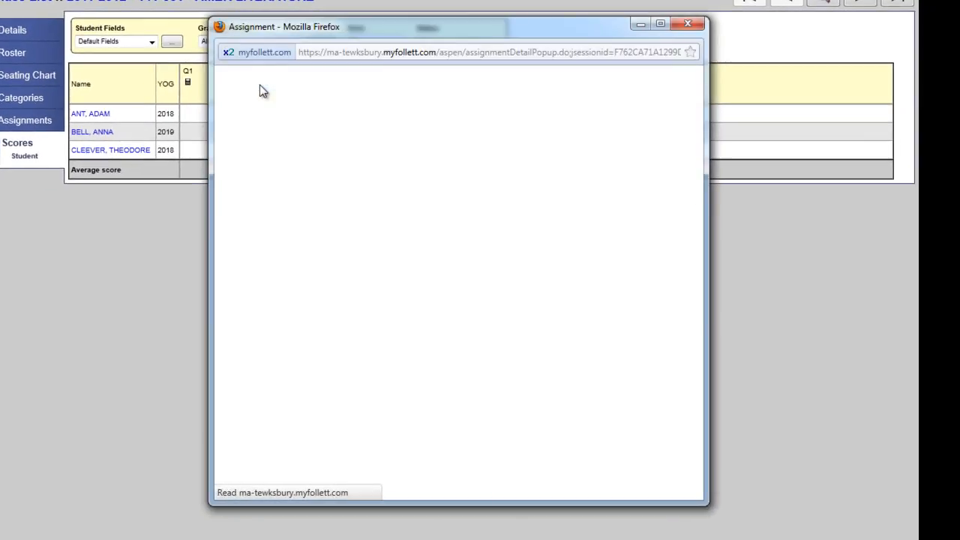
left_click(344, 129)
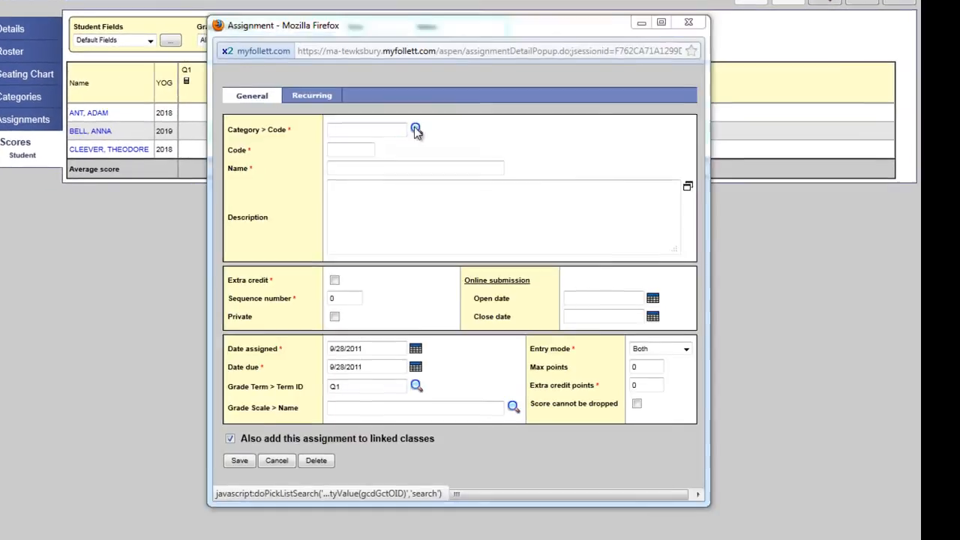
left_click(416, 131)
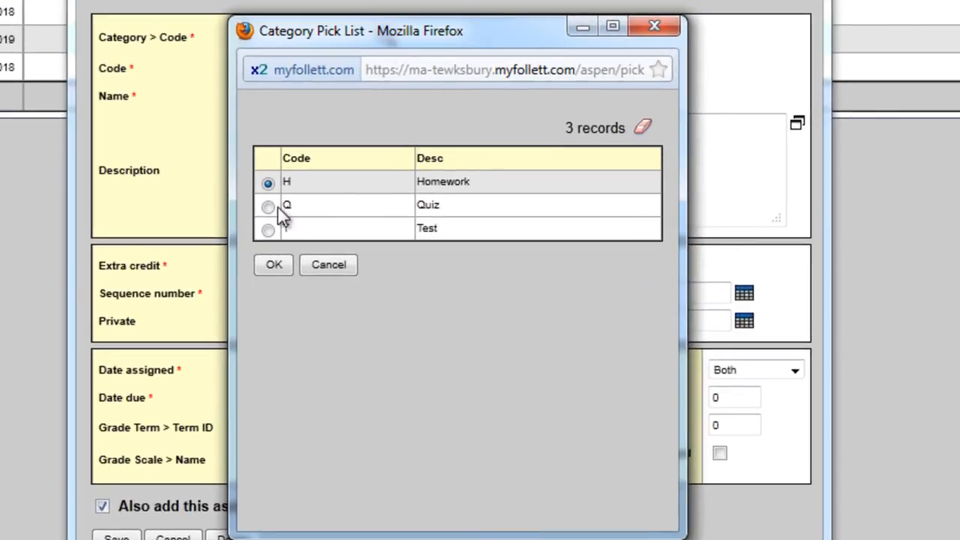
left_click(272, 263)
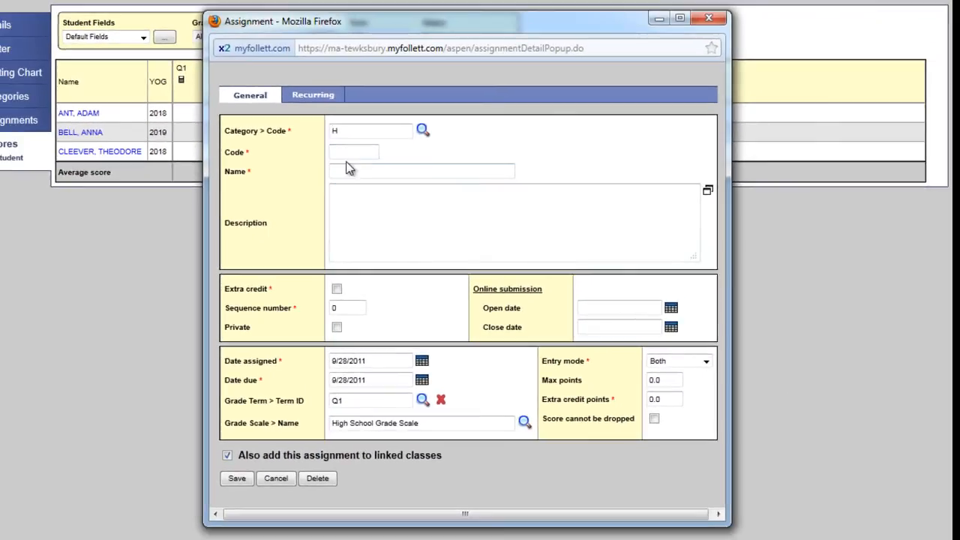
left_click(347, 151)
left_click(373, 166)
type("9")
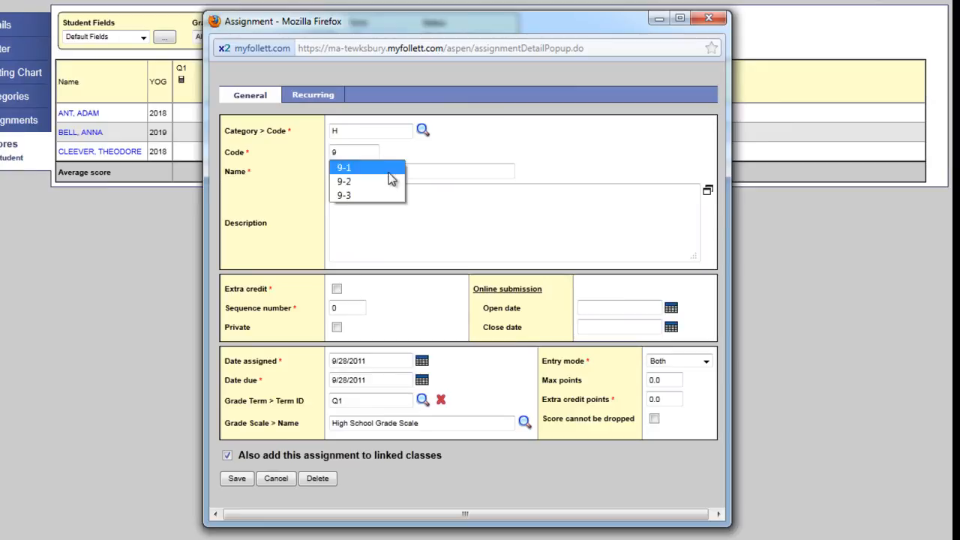
left_click(370, 172)
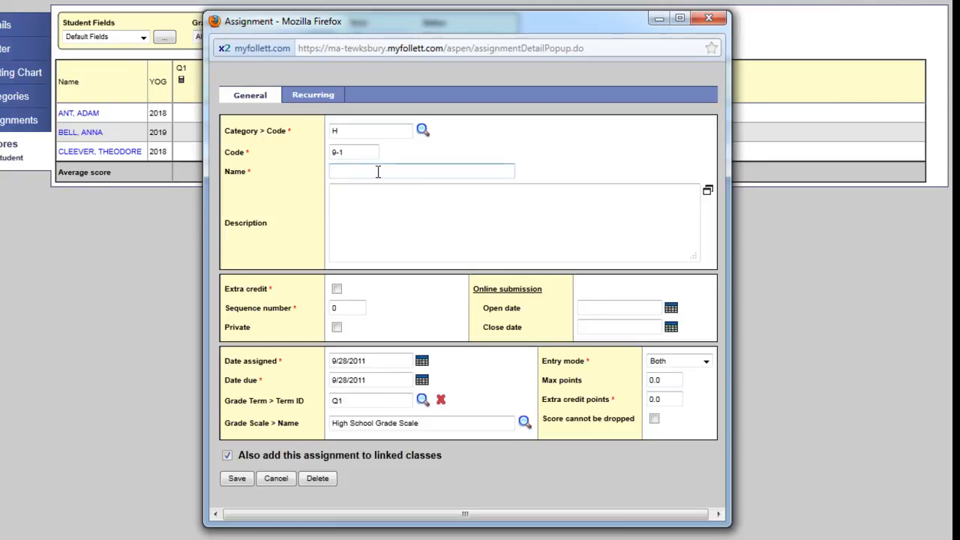
left_click(378, 171)
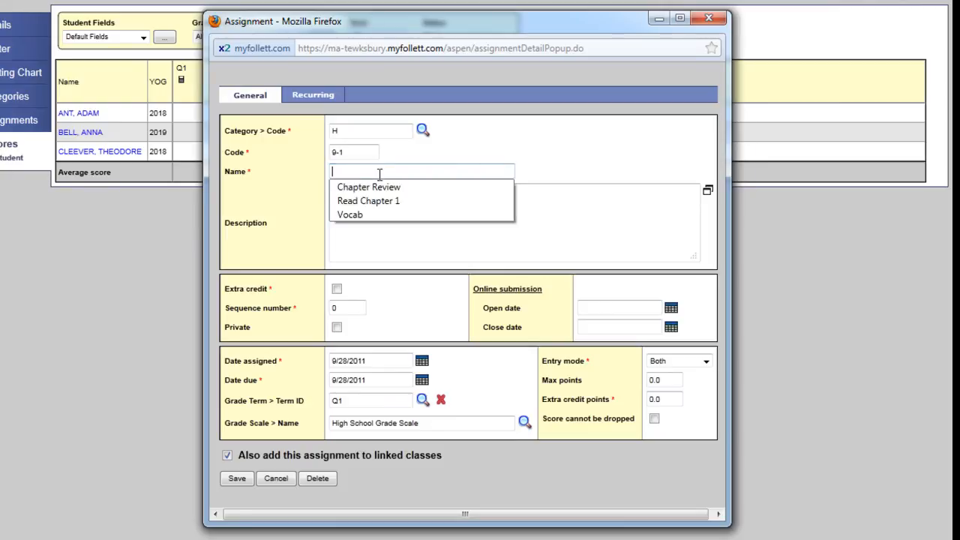
left_click(391, 201)
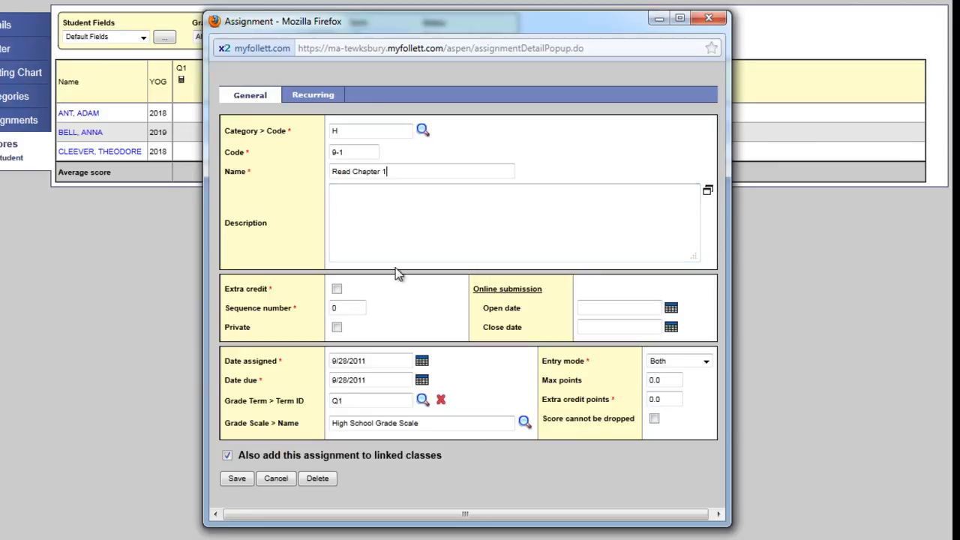
Step: Set the Read Chapter 1 assignment to Numeric Only entry with 15 max points and save it
left_click(660, 363)
left_click(680, 385)
left_click(673, 380)
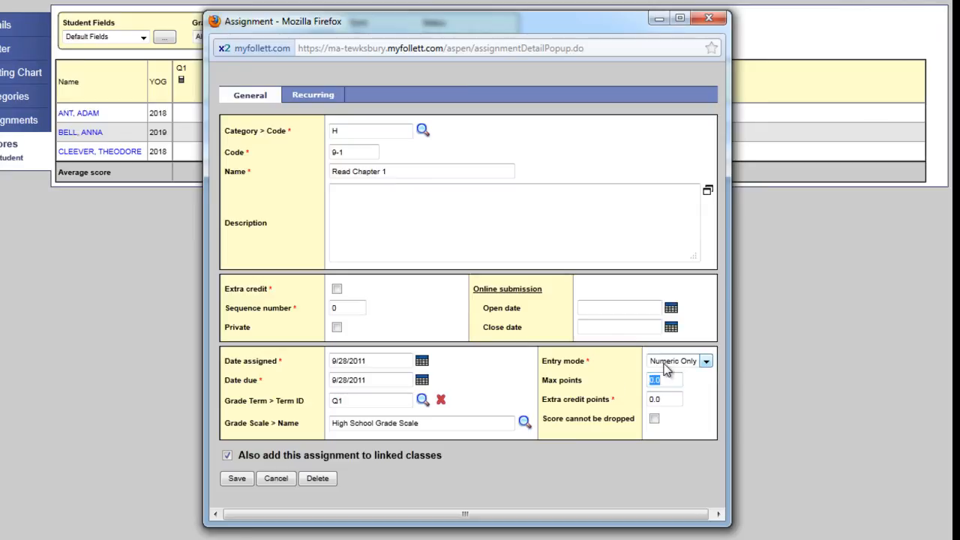
type("15")
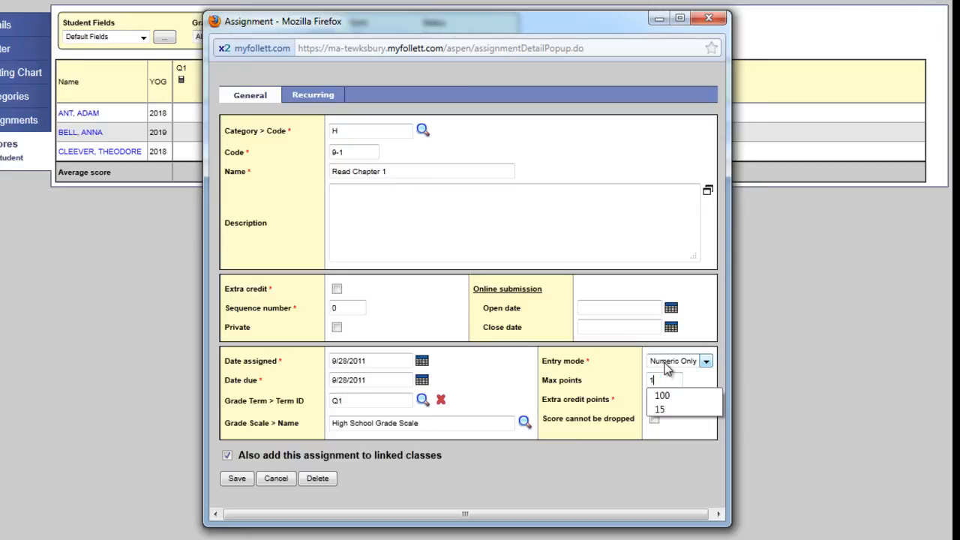
left_click(235, 478)
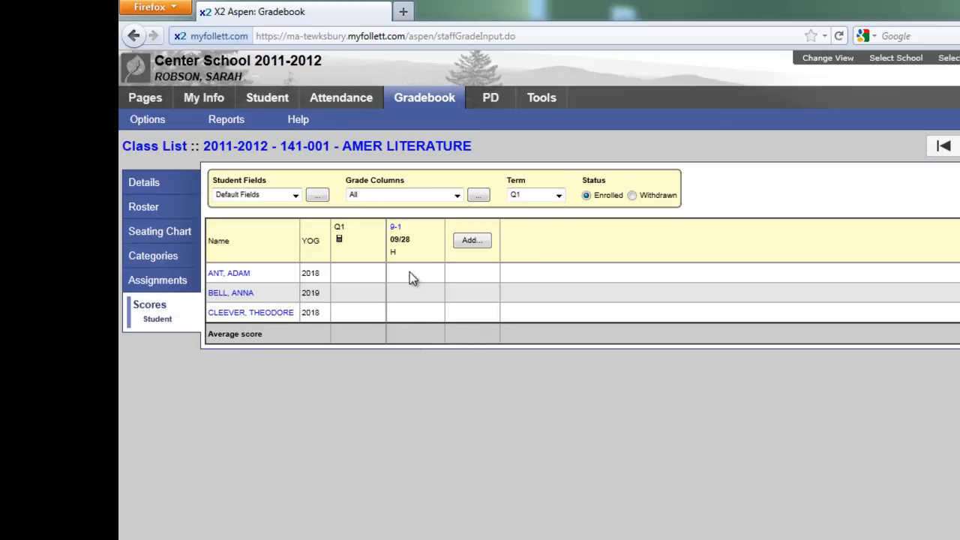
Step: Start another assignment in class 141-001 in the Quiz category (Q), with code 9-2 and name Vocab
left_click(471, 240)
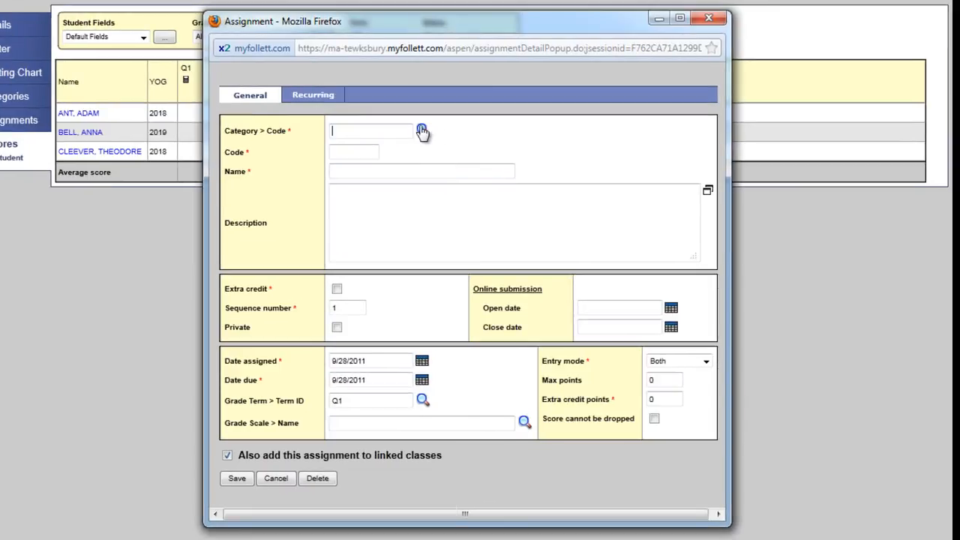
left_click(422, 131)
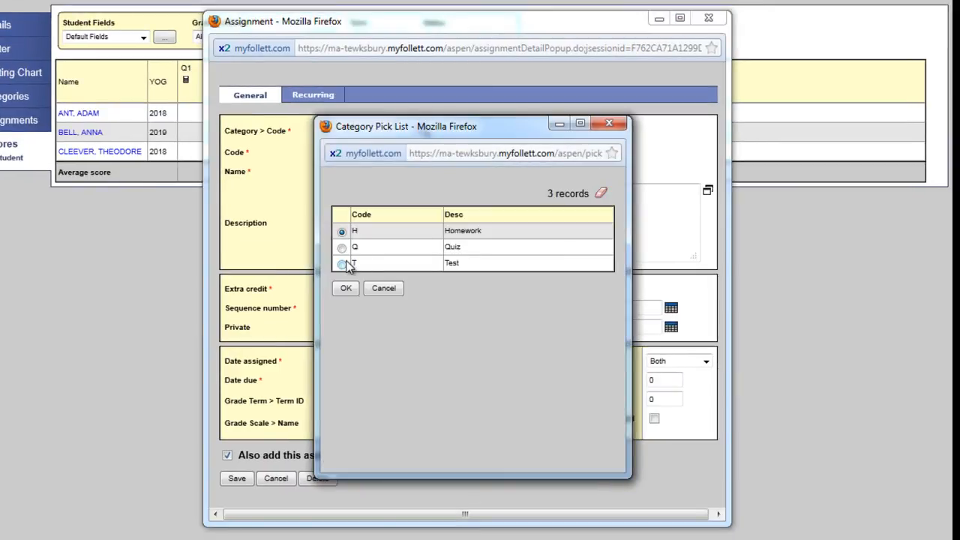
left_click(342, 248)
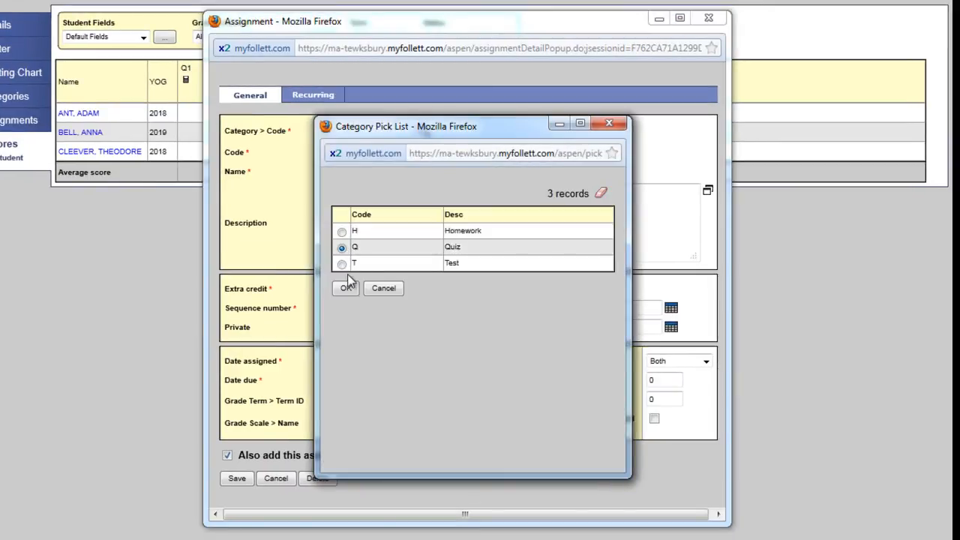
left_click(346, 288)
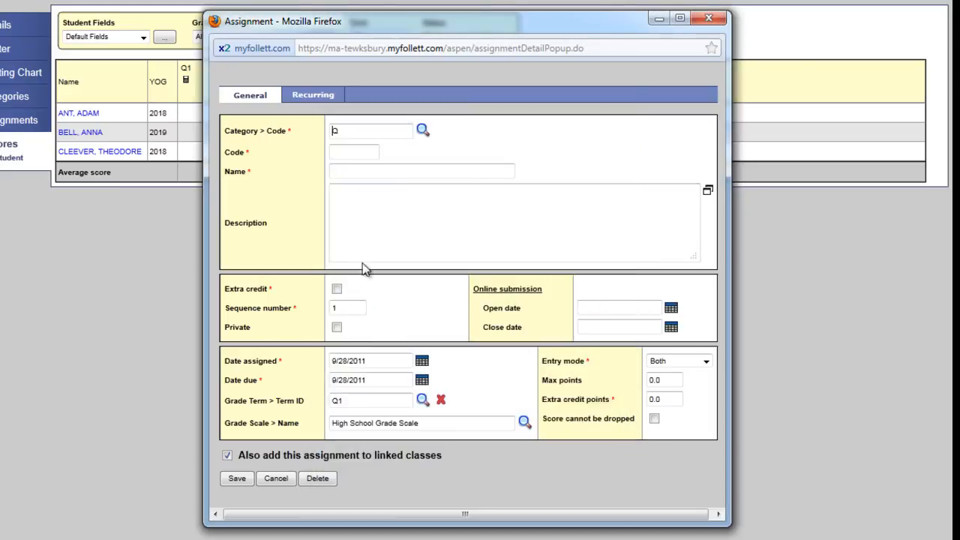
left_click(375, 152)
left_click(350, 152)
left_click(360, 180)
left_click(360, 171)
left_click(361, 171)
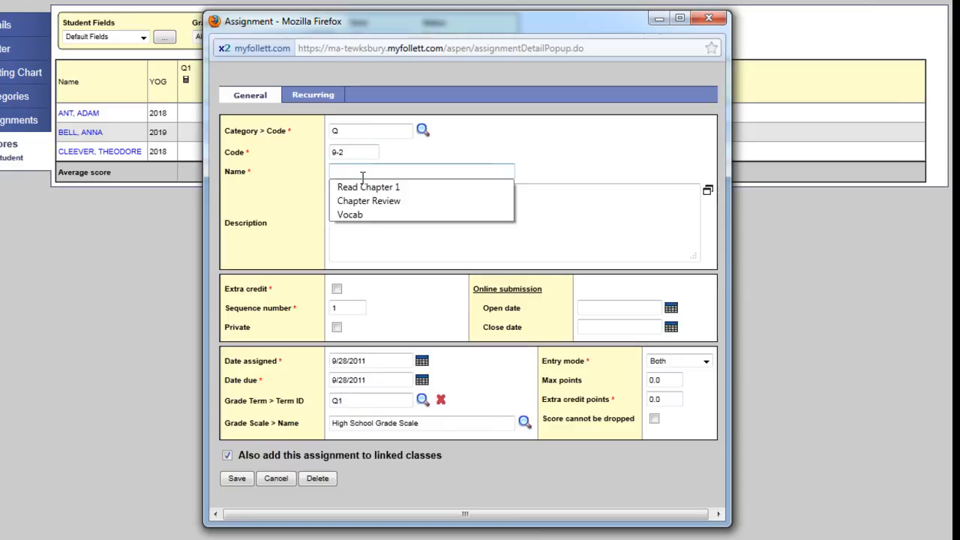
left_click(372, 214)
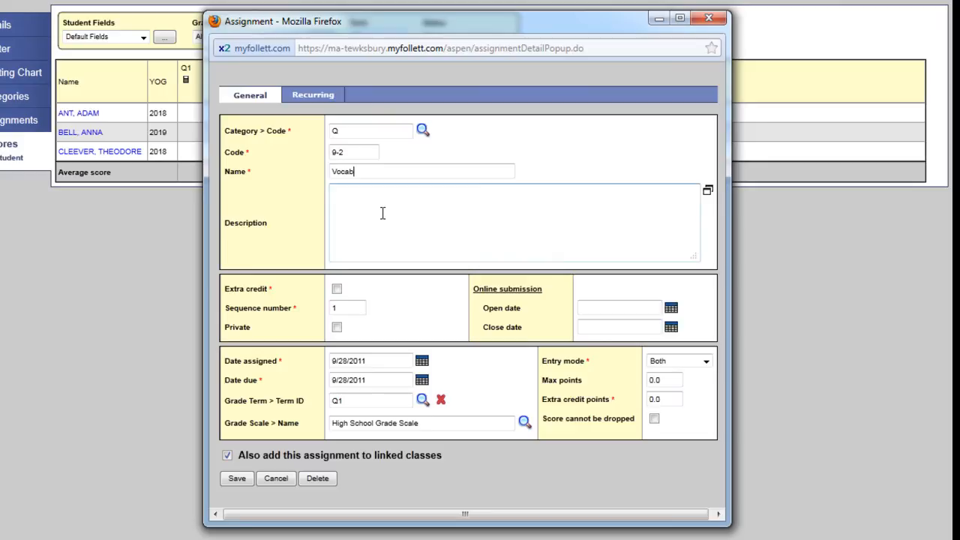
Step: Set the Vocab assignment to Numeric Only entry with 50 max points and save it
left_click(661, 361)
left_click(669, 387)
left_click(664, 381)
left_click_drag(664, 383, 625, 384)
type("5")
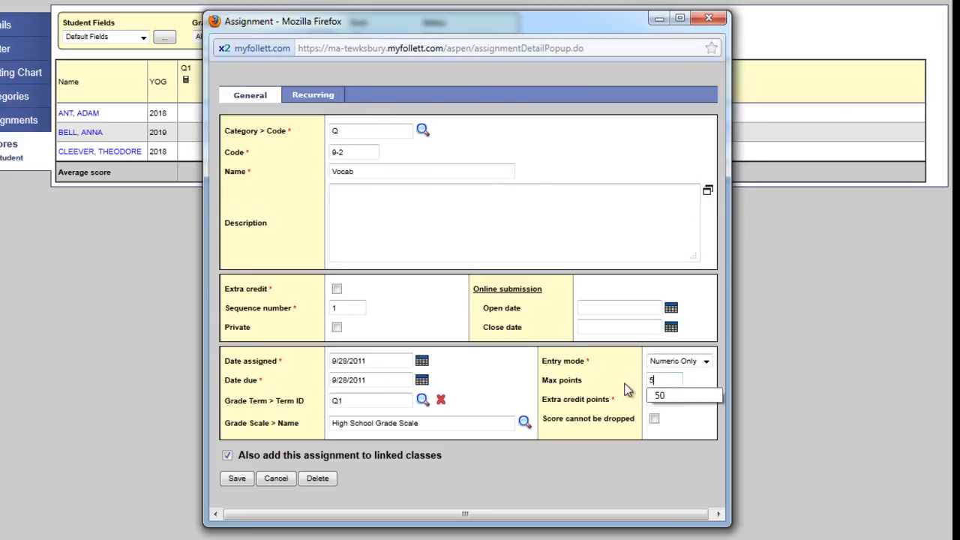
left_click(660, 395)
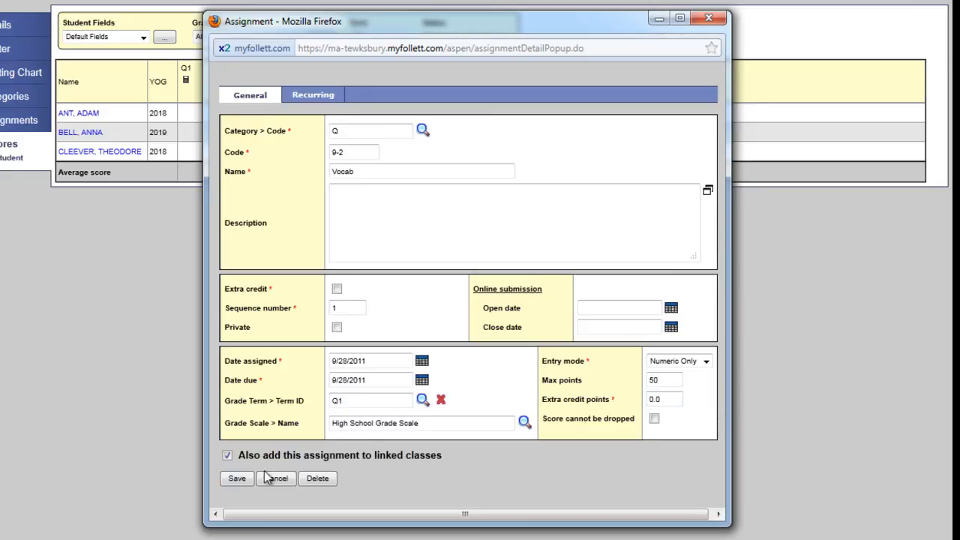
left_click(237, 478)
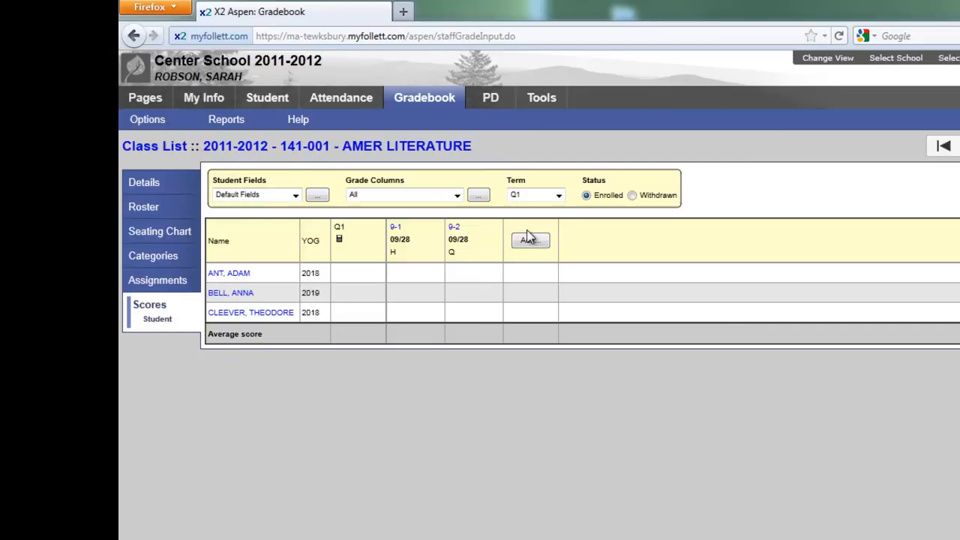
Step: Start a third assignment in class 141-001 in the Test category (T), with code 9-3 and name Chapter Review
left_click(529, 240)
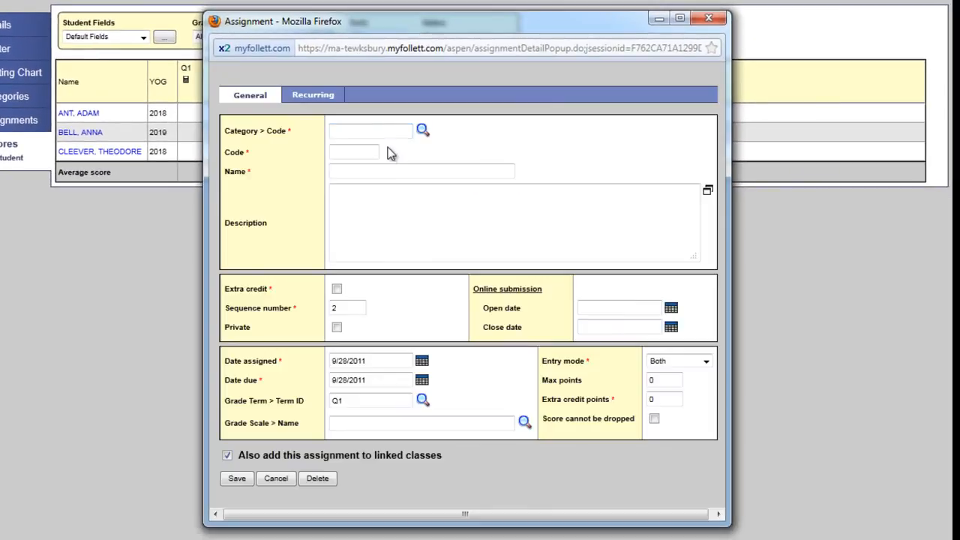
left_click(384, 130)
left_click(423, 130)
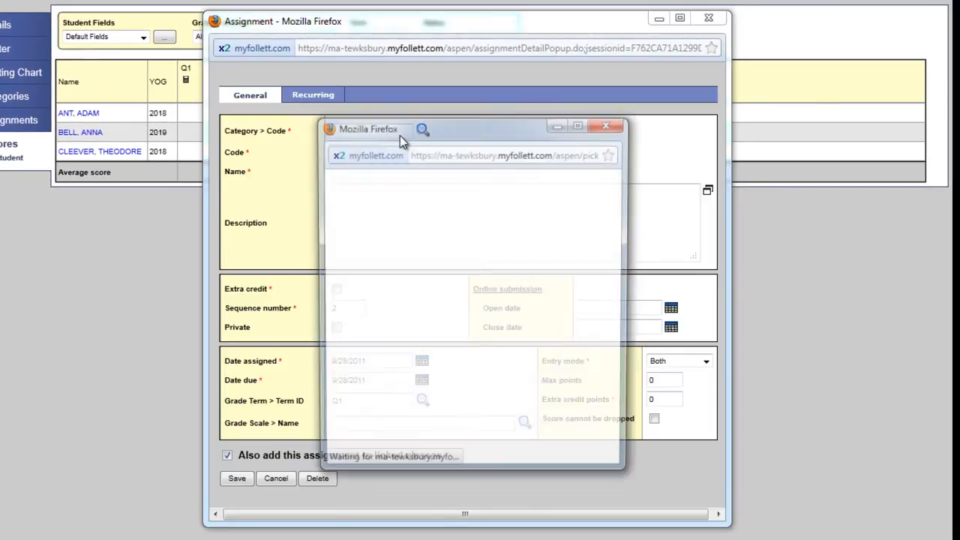
left_click(342, 263)
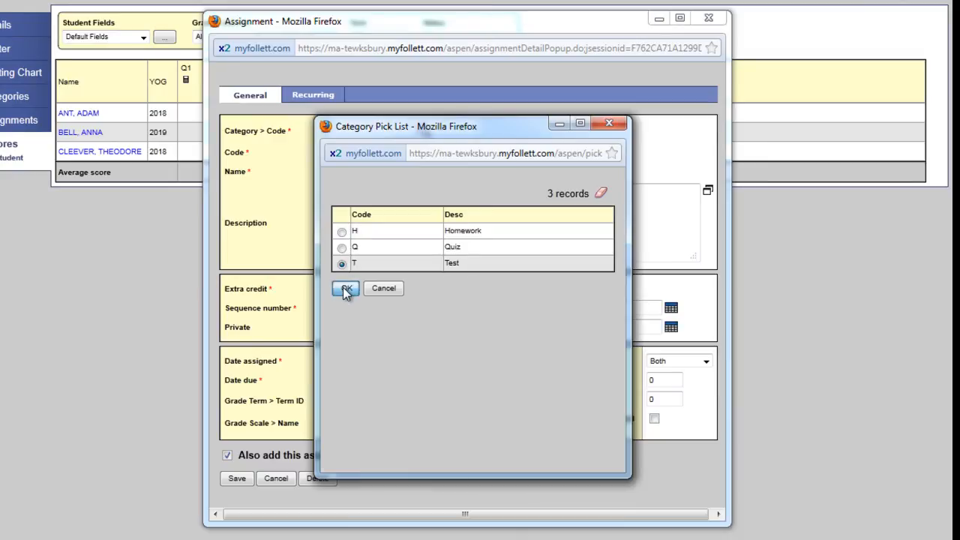
left_click(346, 288)
left_click(366, 151)
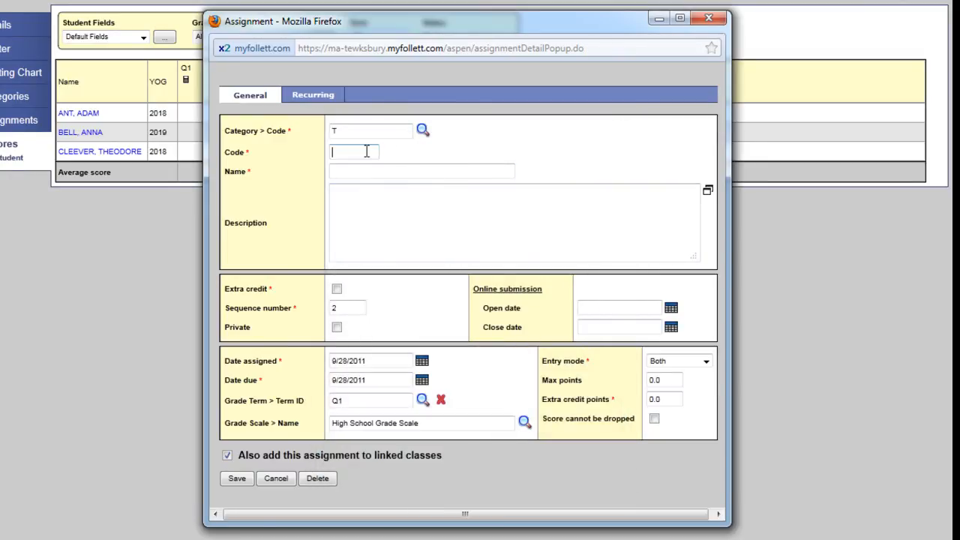
left_click(367, 152)
left_click(365, 195)
left_click(380, 172)
left_click(381, 172)
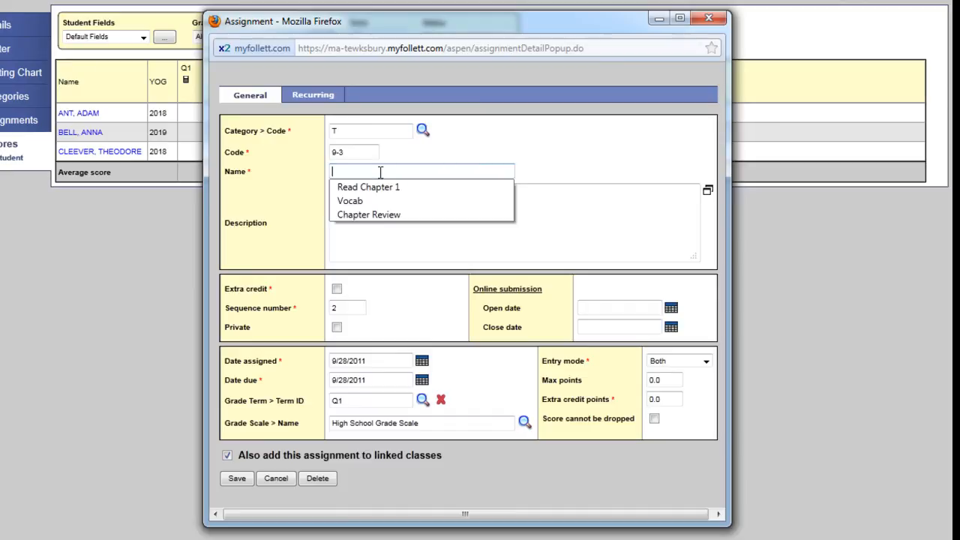
left_click(386, 215)
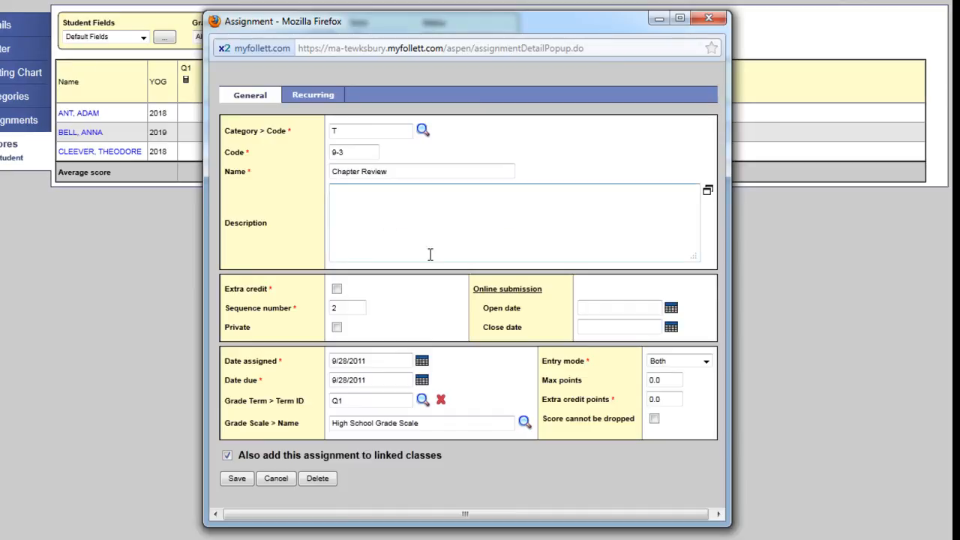
Step: Set the Chapter Review assignment to Numeric Only entry with 100 max points and save it
left_click(677, 362)
left_click(676, 383)
key("Tab")
type("100")
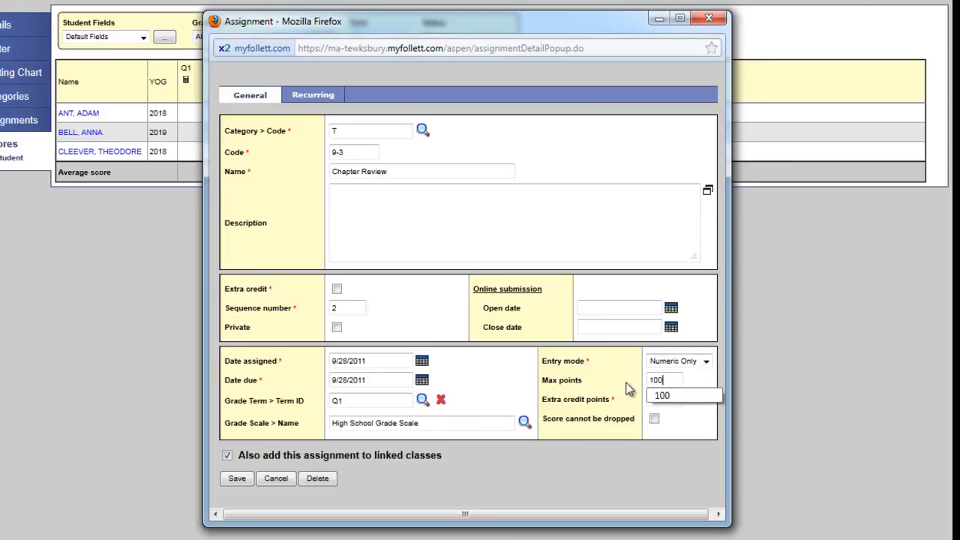
left_click(237, 480)
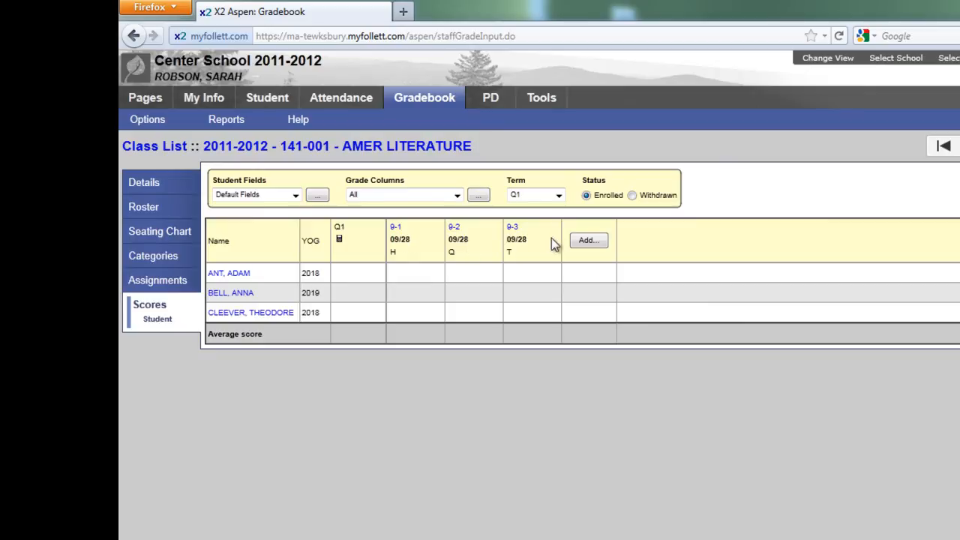
Step: Review the details of assignment 9-3 from its score column and close them without changes
left_click(513, 234)
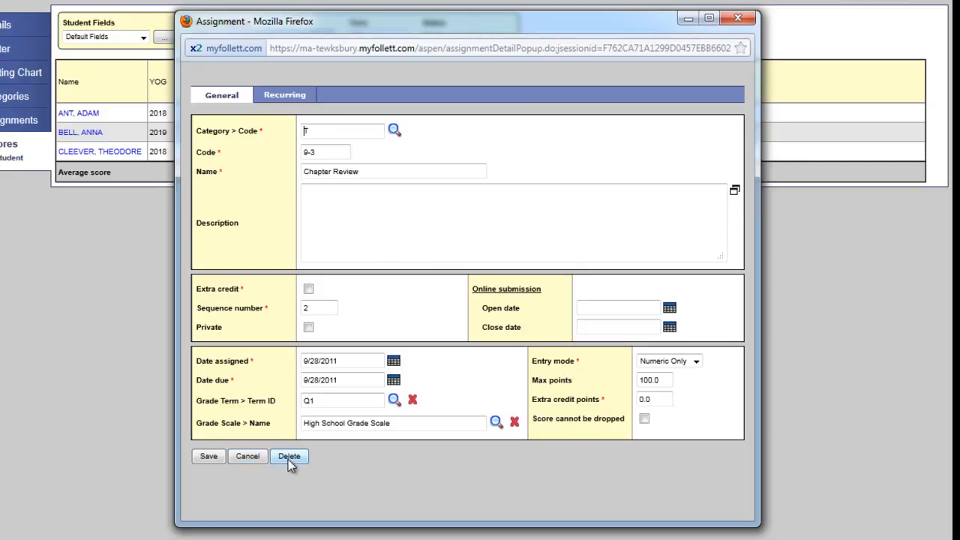
left_click(249, 456)
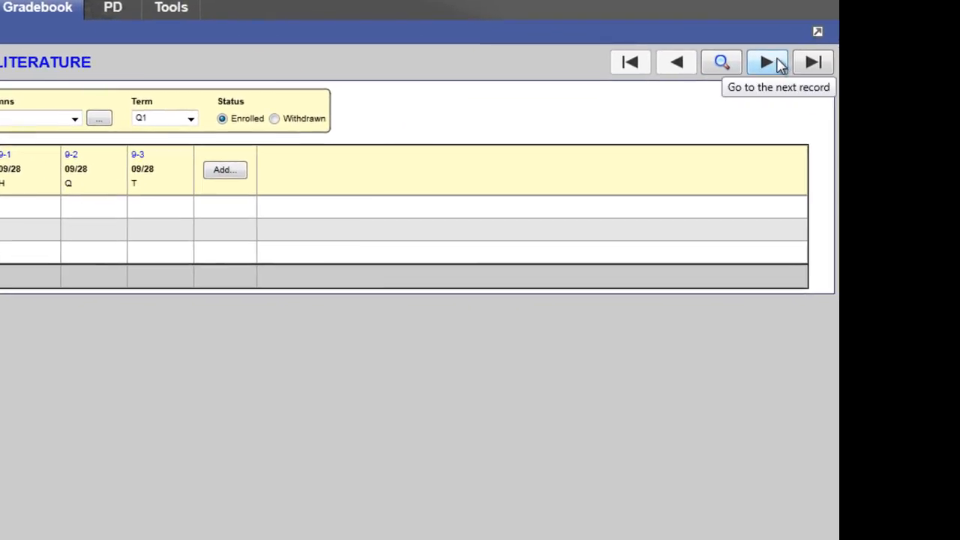
Step: Start an assignment in class 170-001 Creative Wrtng in the Homework category (H), with code 9-1 and name Poetry
left_click(776, 64)
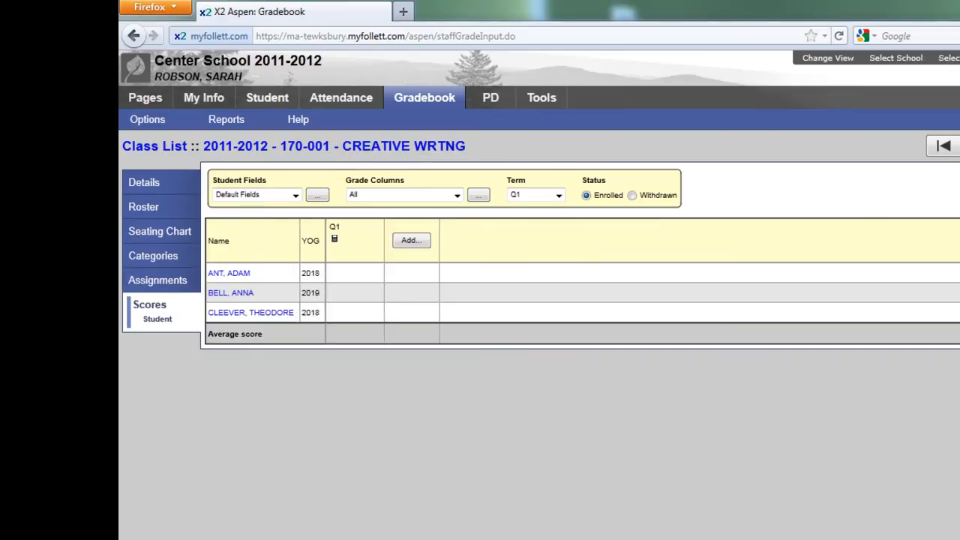
left_click(413, 240)
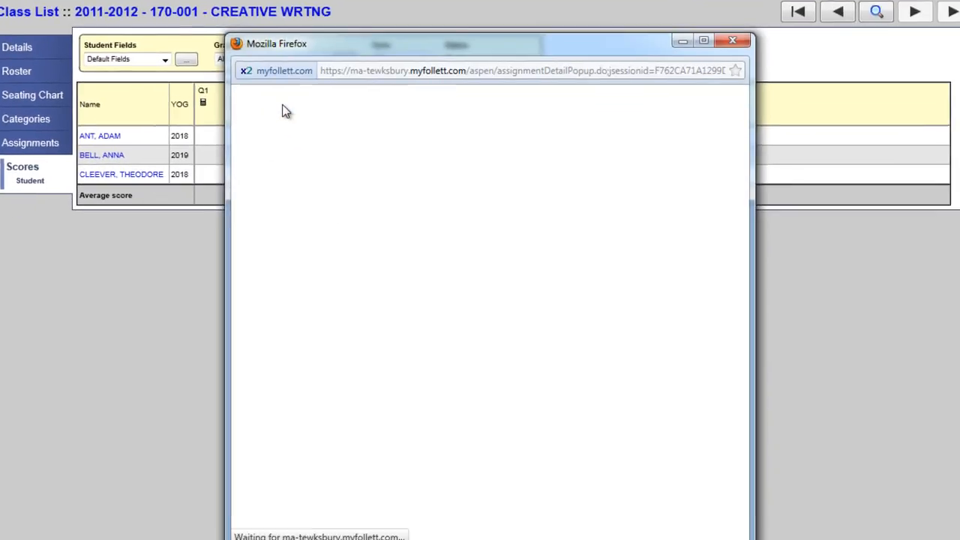
left_click(423, 129)
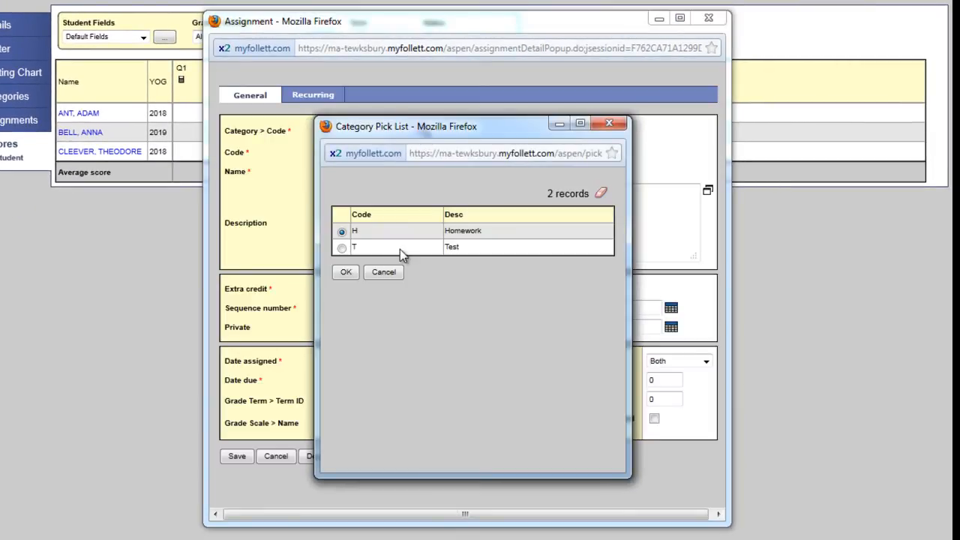
left_click(345, 272)
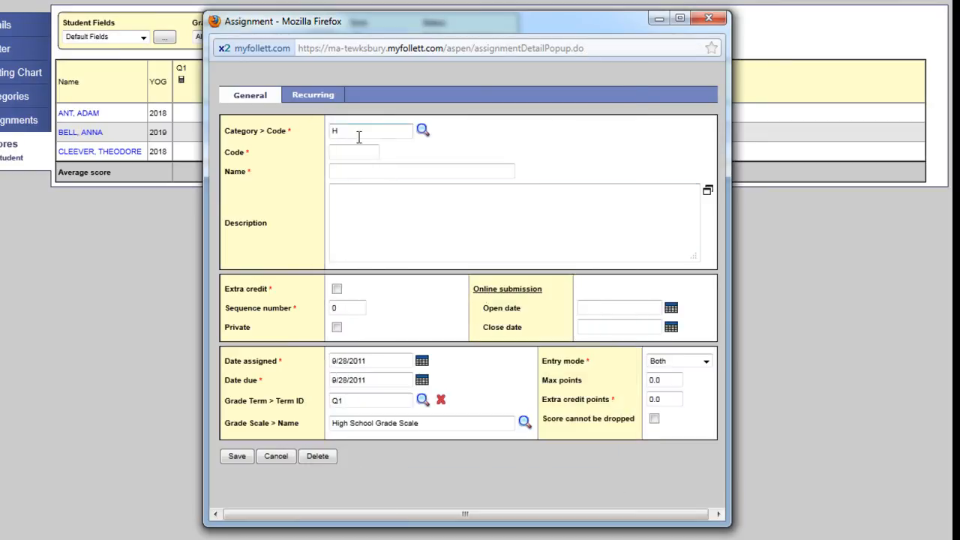
left_click(365, 154)
type("9")
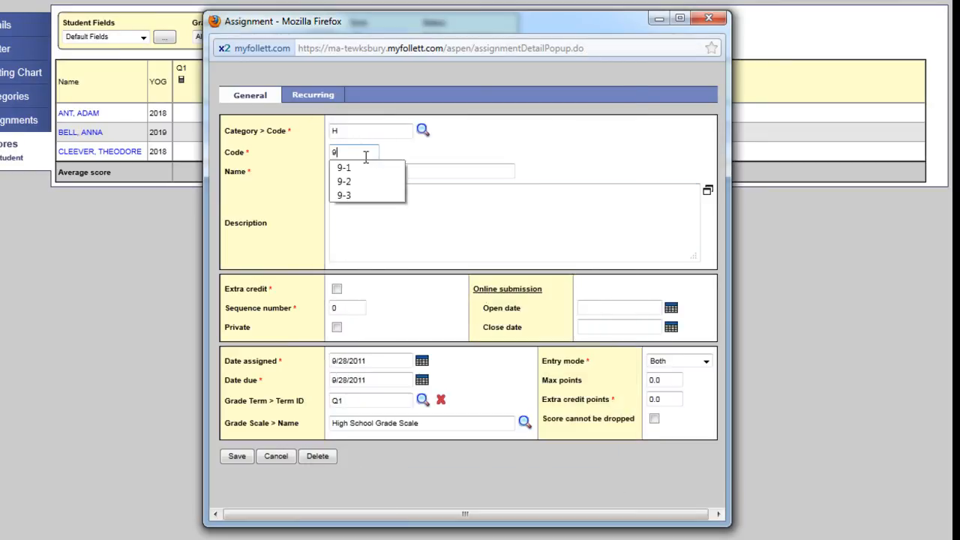
left_click(365, 168)
left_click(368, 171)
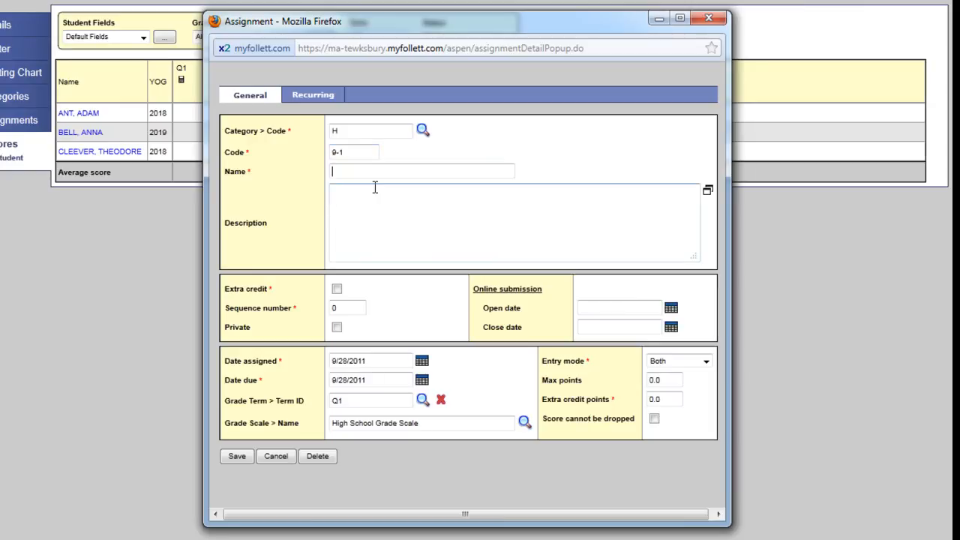
type("Poetry")
Step: Set the Poetry assignment to Numeric Only entry with 50 max points and save it
left_click(704, 363)
left_click(697, 384)
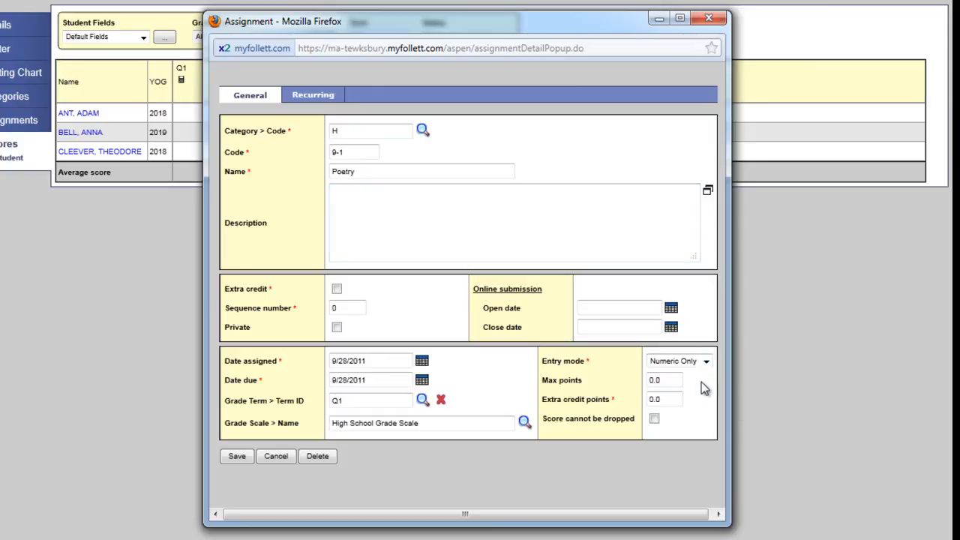
key("Tab")
type("5")
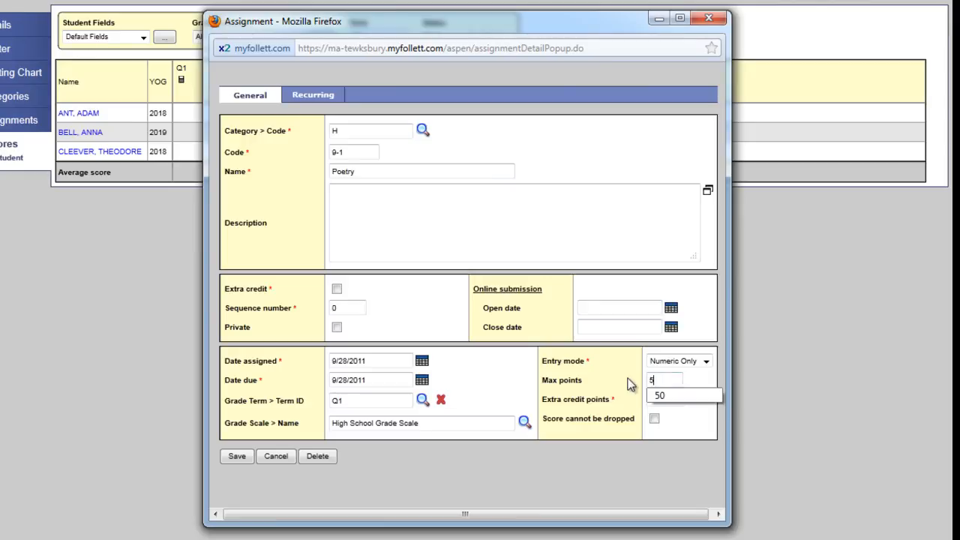
left_click(695, 396)
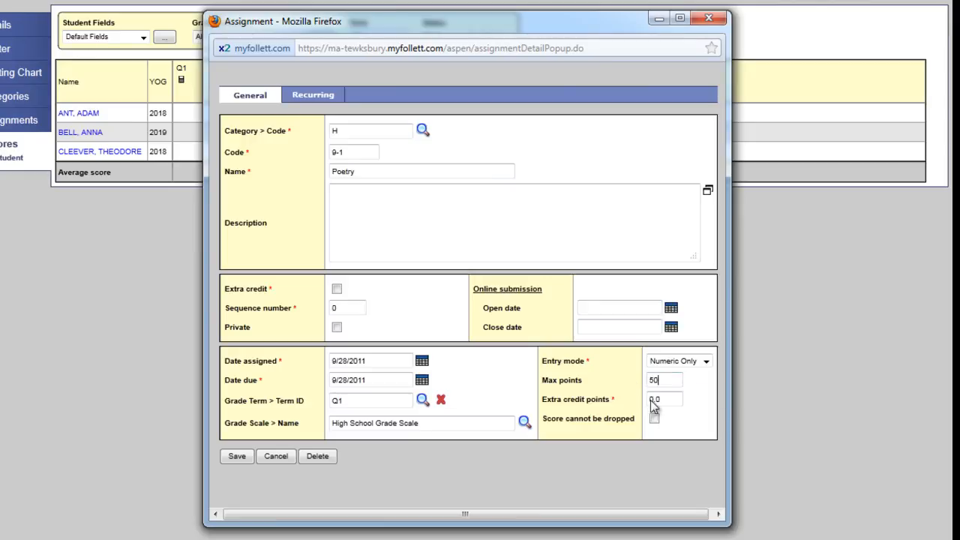
left_click(237, 457)
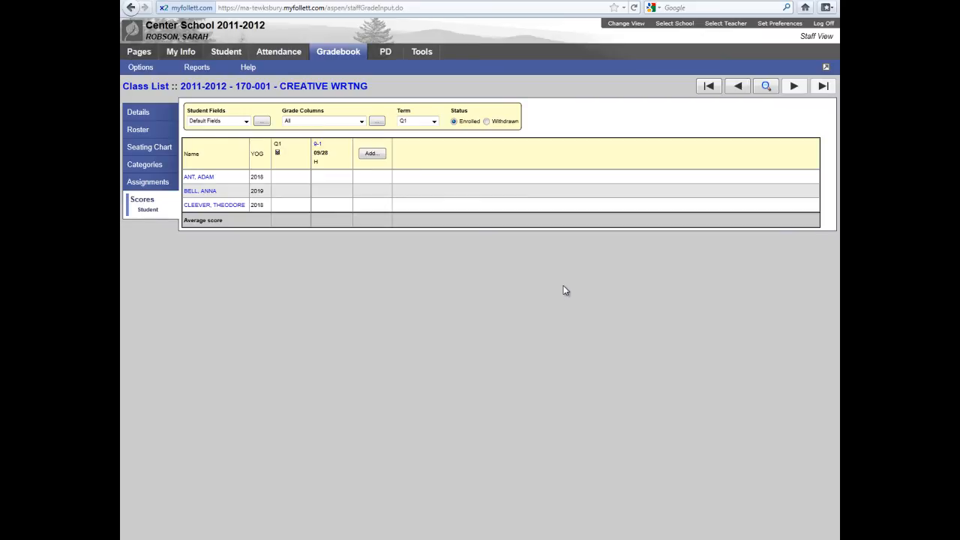
left_click(338, 180)
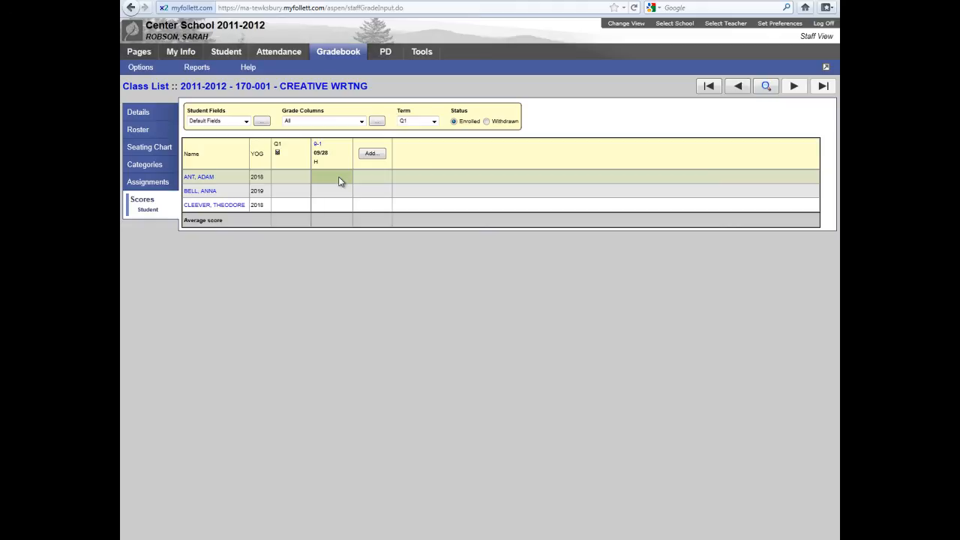